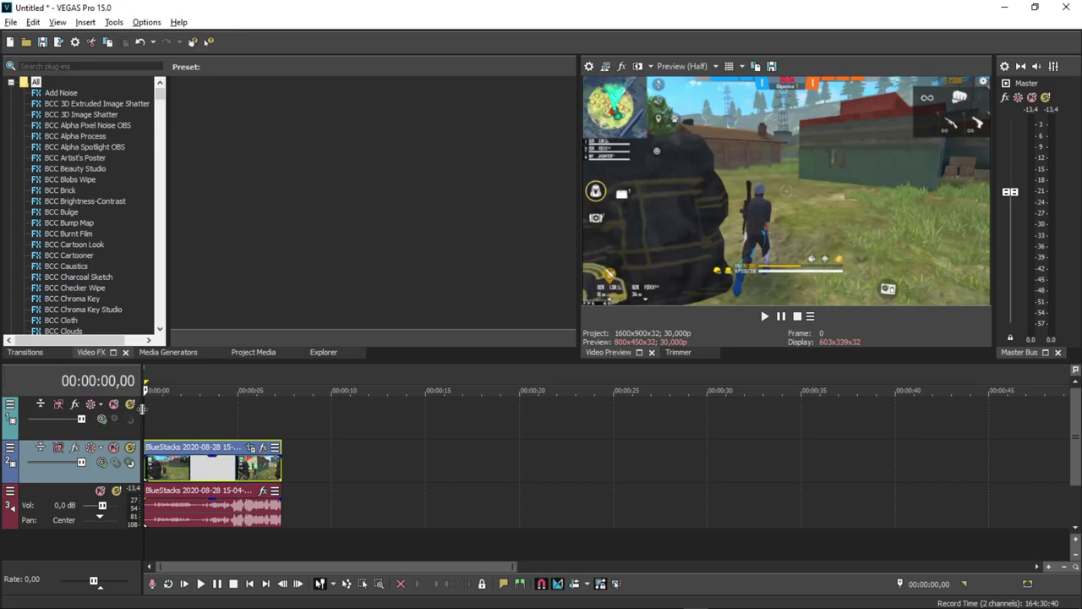
- Split the gameplay clip at 00:00:00,16 and again one frame later to isolate a single video frame
scroll(163, 450, up, 3)
click(173, 452)
scroll(306, 482, up, 3)
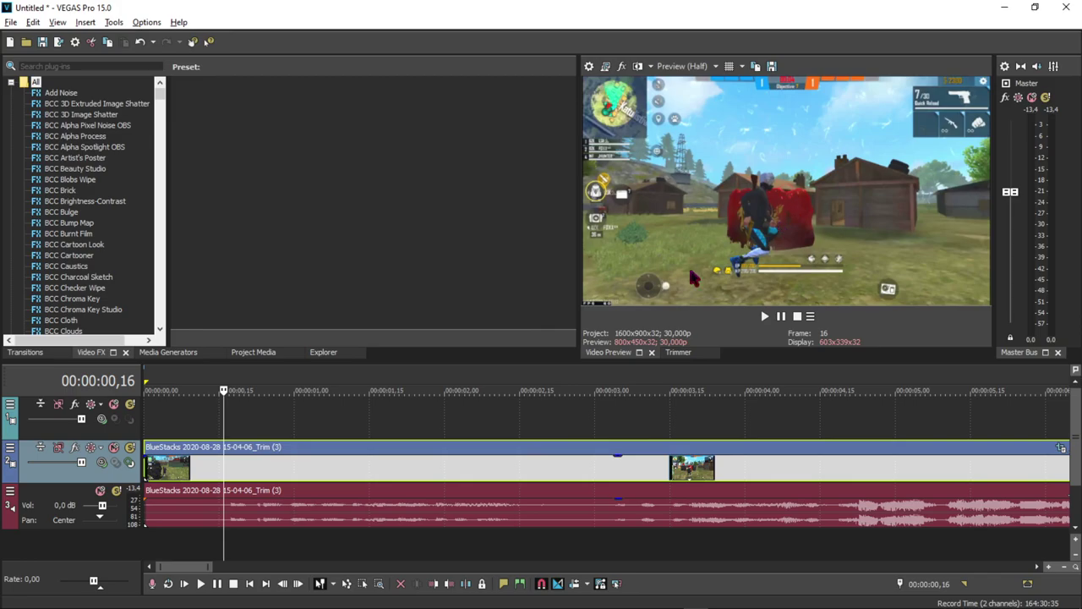
scroll(300, 456, up, 2)
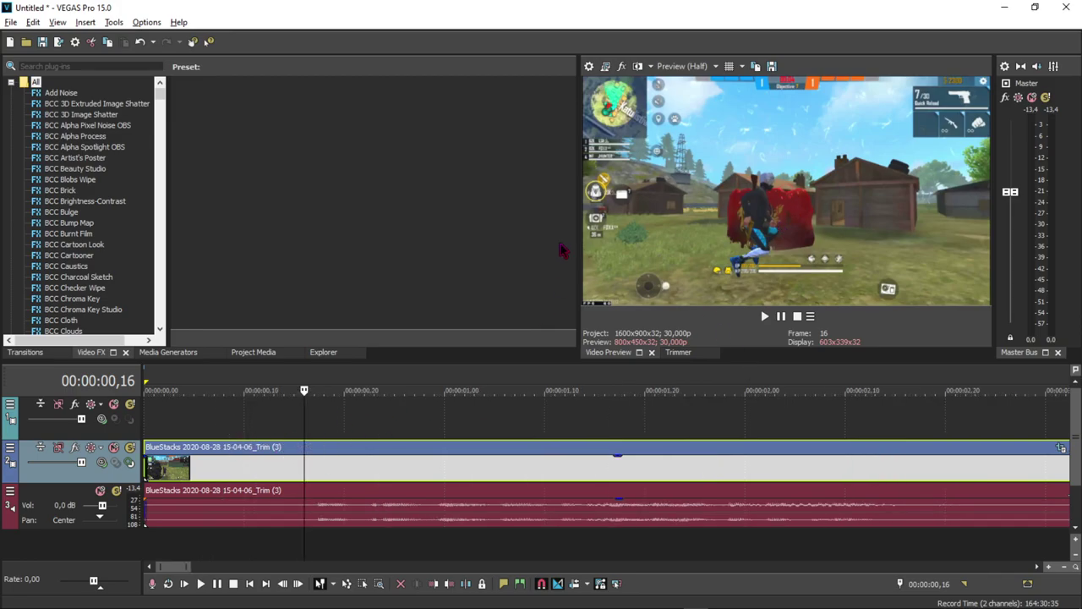
key(s)
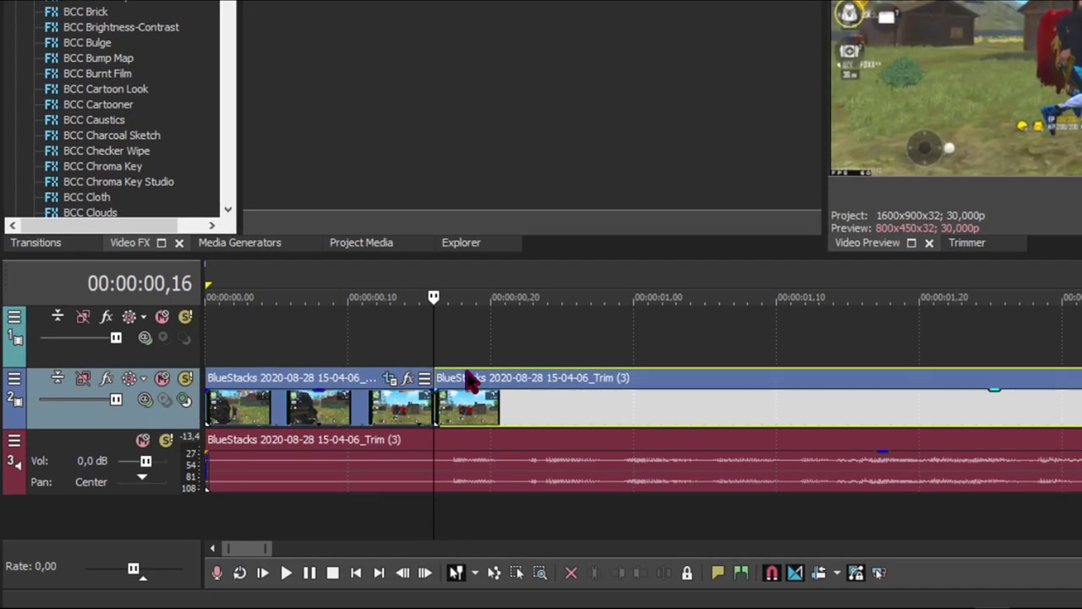
key(Right)
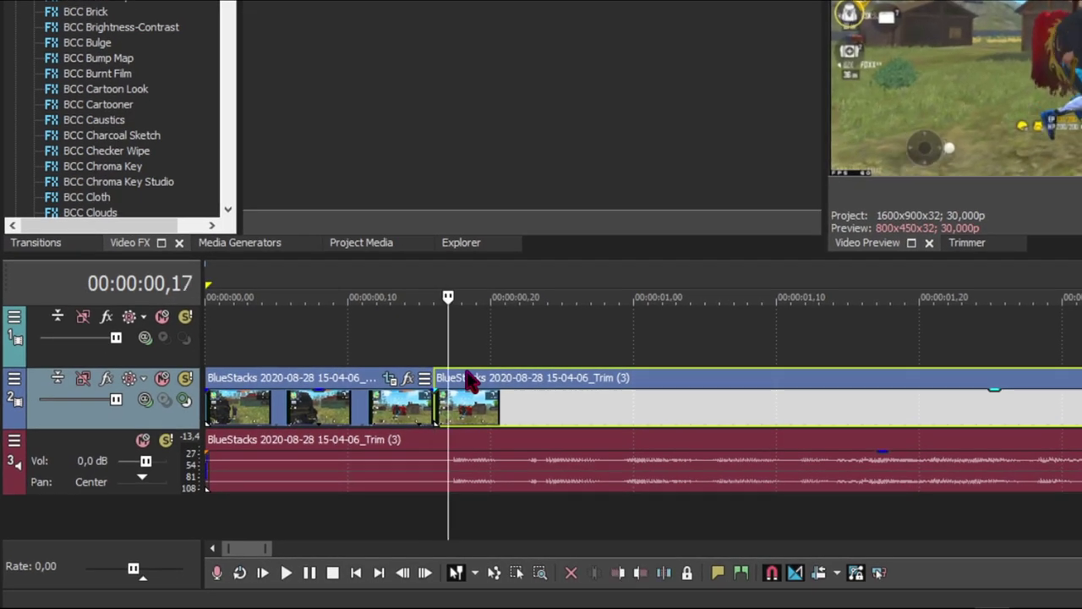
drag(470, 380, 462, 389)
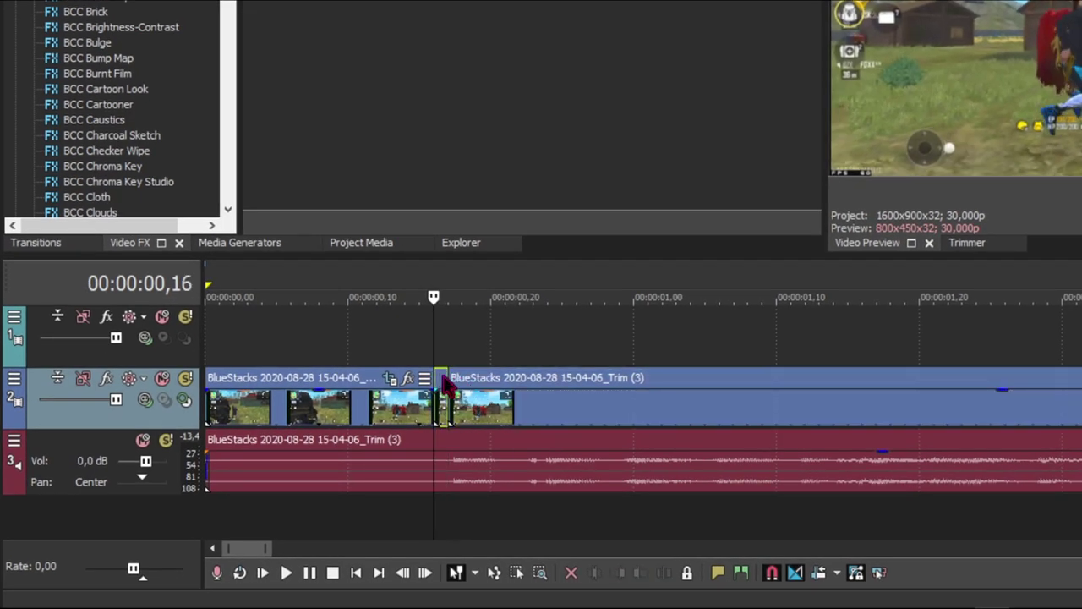
- Move the video clip after the isolated frame 1,15 later on the timeline, leaving a gap behind the frame
scroll(431, 361, down, 3)
click(304, 355)
scroll(377, 349, up, 3)
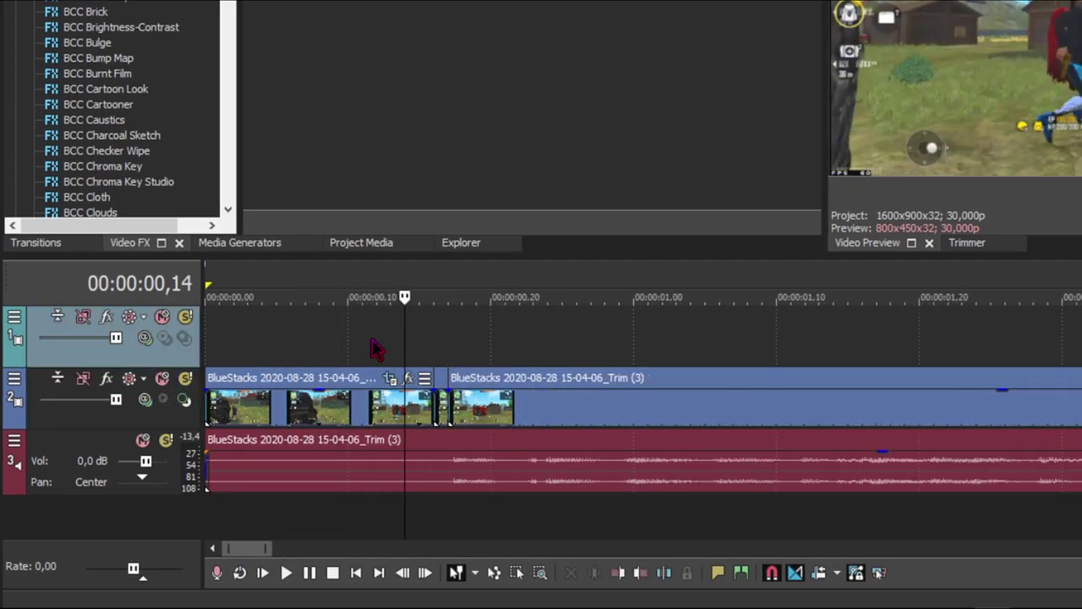
click(440, 362)
drag(466, 379, 969, 381)
click(453, 340)
scroll(453, 340, down, 3)
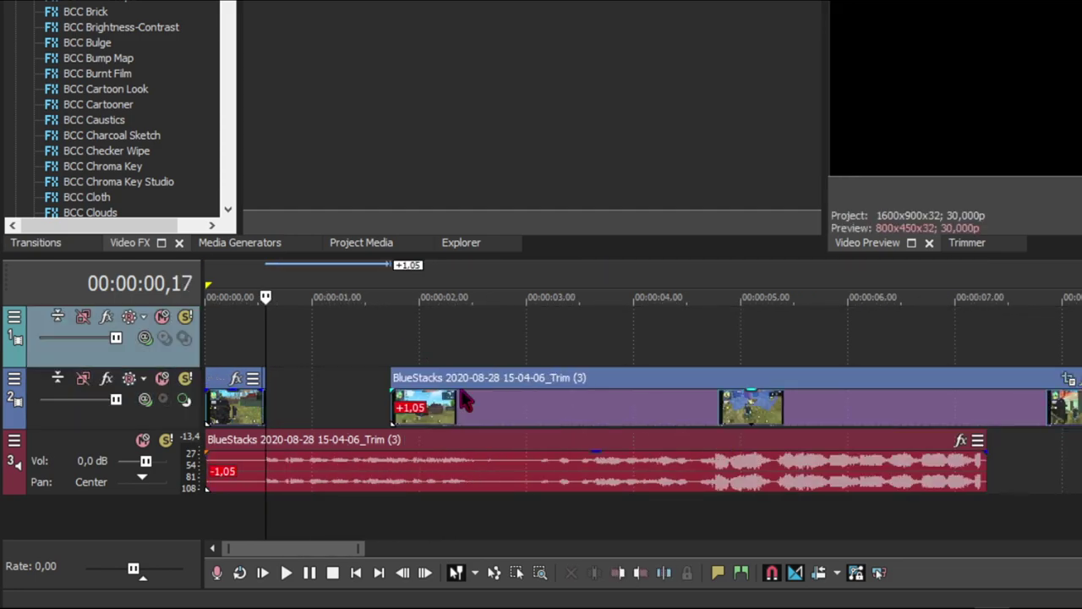
drag(431, 372, 462, 377)
click(425, 360)
click(417, 364)
click(419, 372)
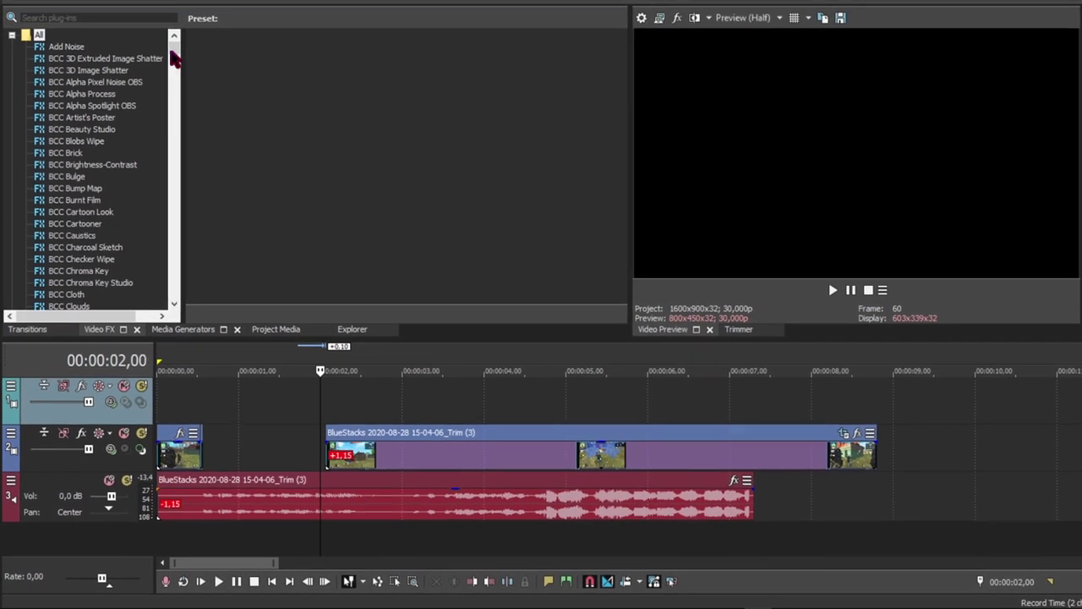
- Apply the Twixtor effect with its default preset to the isolated single-frame clip
drag(203, 10, 208, 179)
mouse_move(300, 410)
mouse_down()
mouse_move(296, 432)
mouse_move(297, 406)
mouse_up()
scroll(139, 501, down, 2)
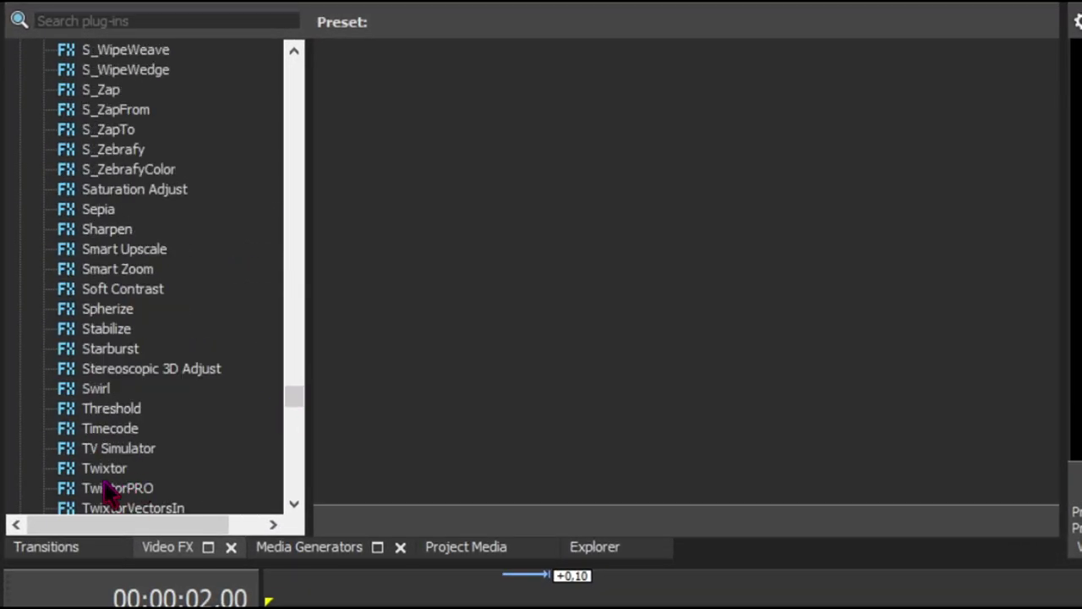
click(101, 468)
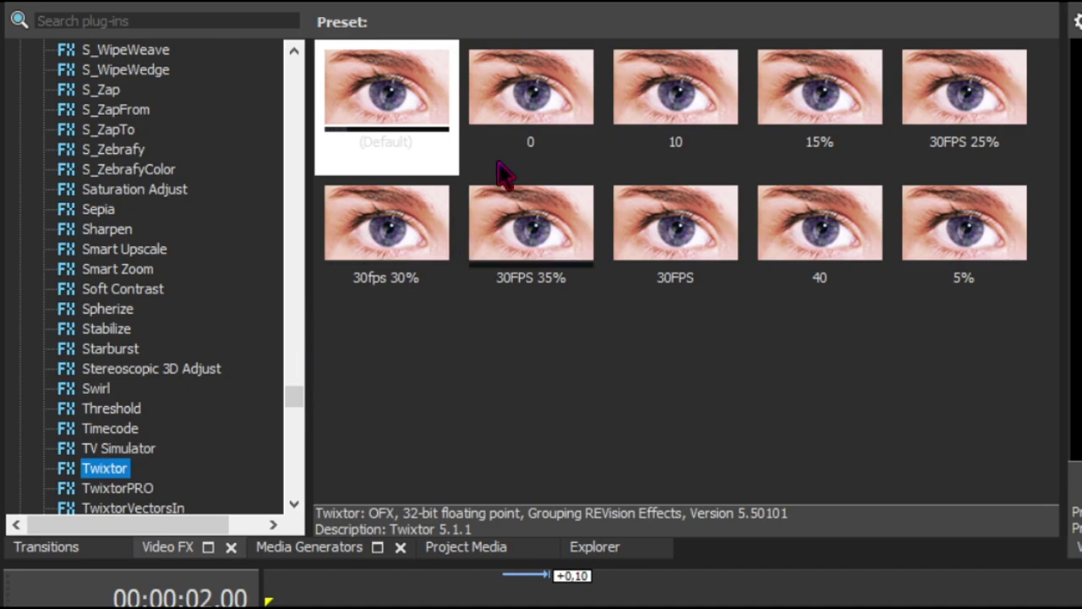
click(529, 93)
drag(345, 127, 359, 608)
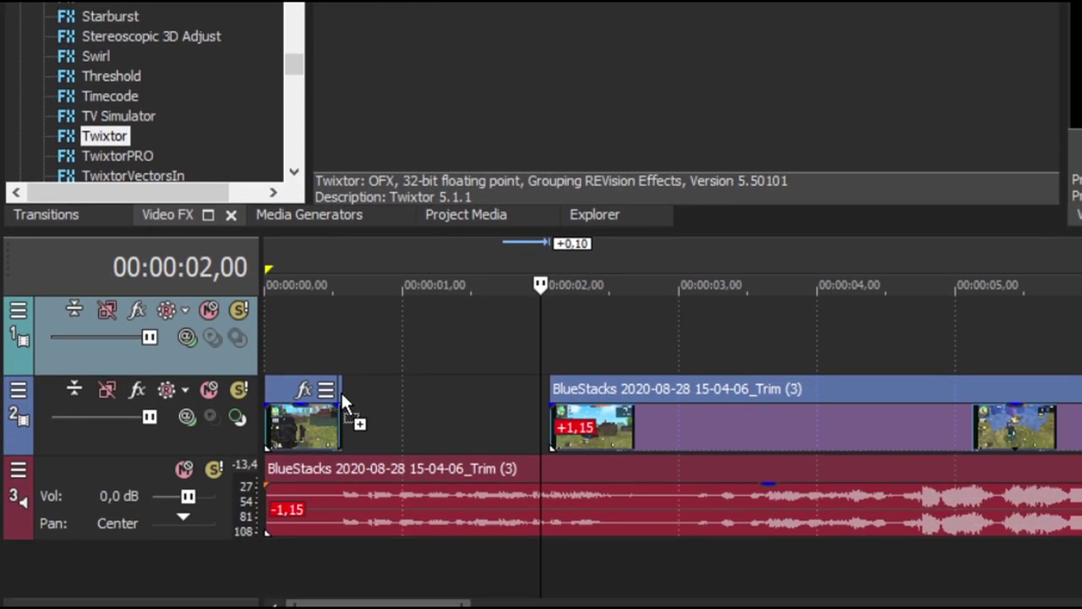
drag(340, 391, 341, 388)
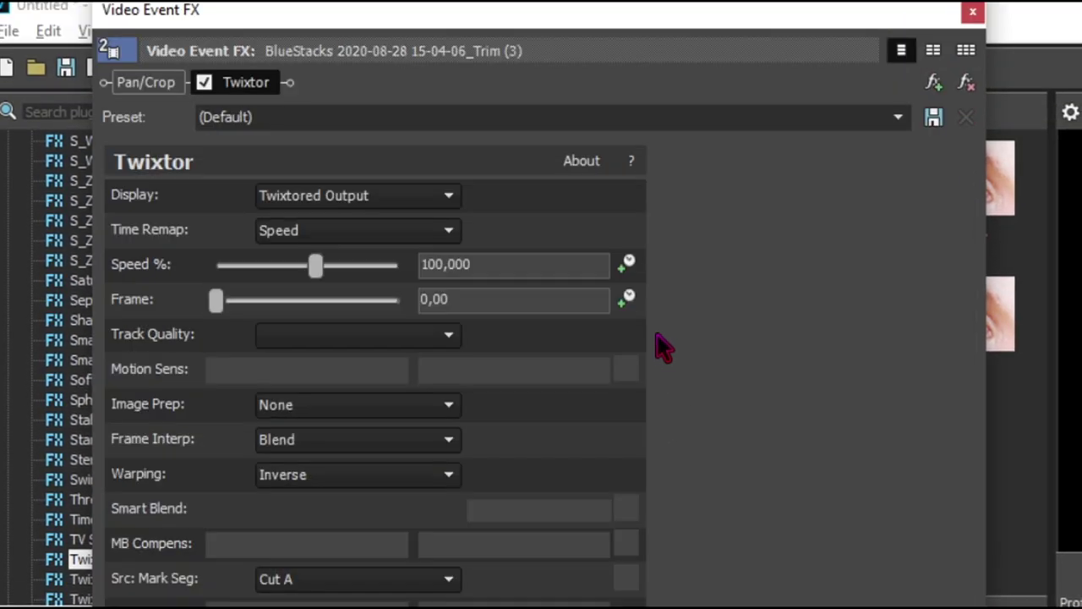
- Set the Twixtor speed to 0 % and extend the single-frame clip to the start of the following clip
click(542, 266)
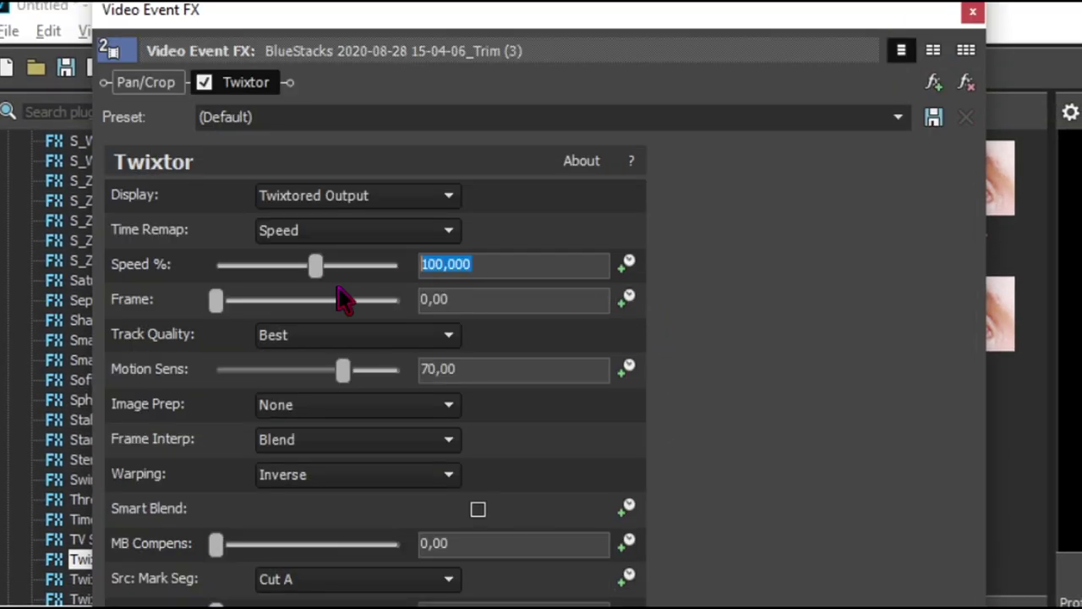
text(10)
key(Return)
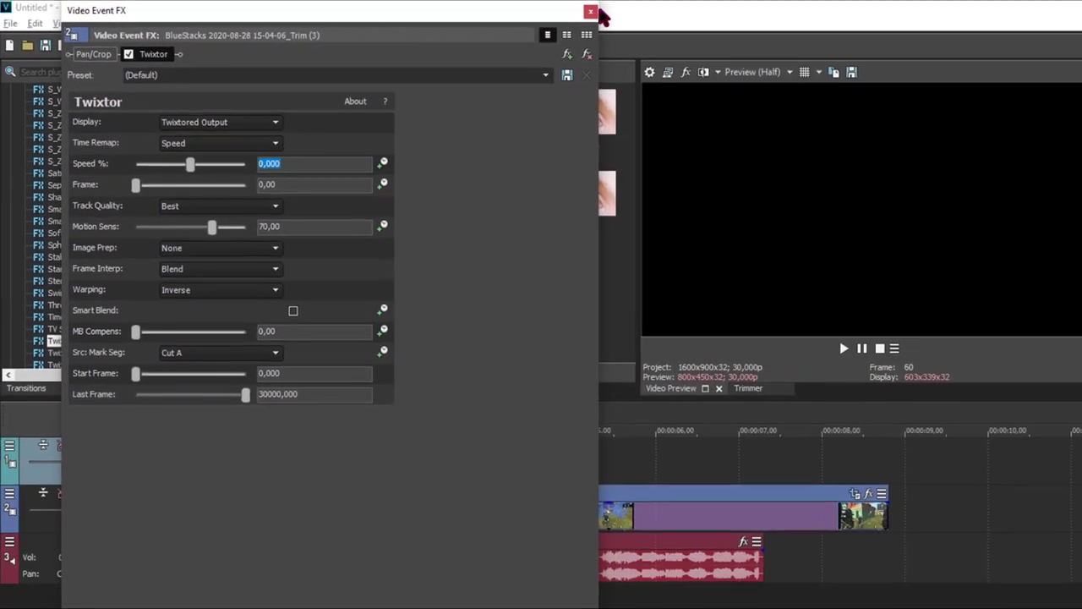
click(973, 11)
drag(186, 452, 296, 447)
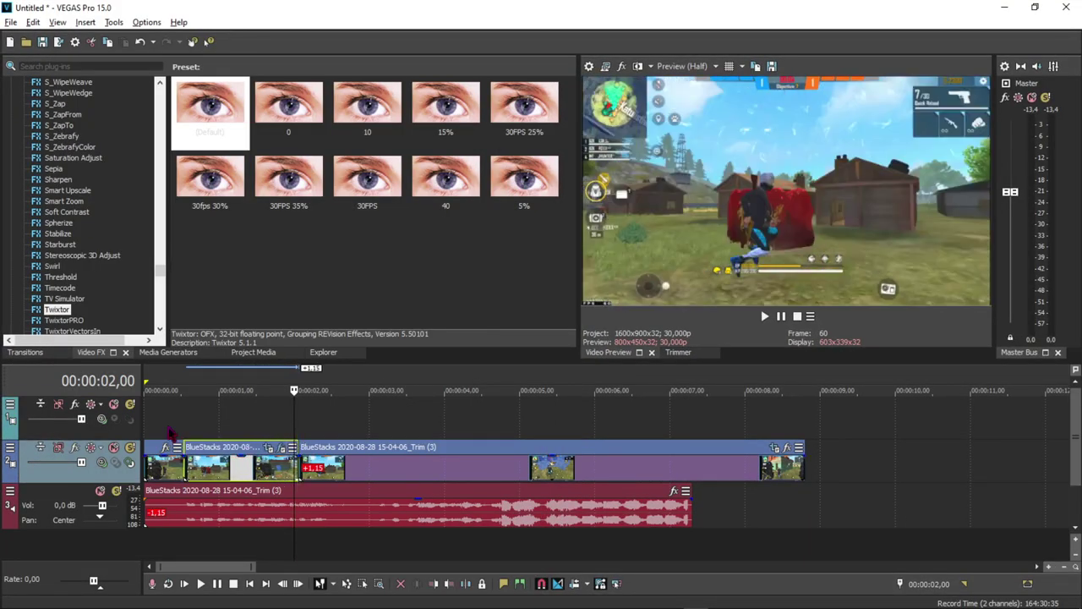
- Lower the audio track's volume to -Inf
click(151, 426)
key(space)
key(space)
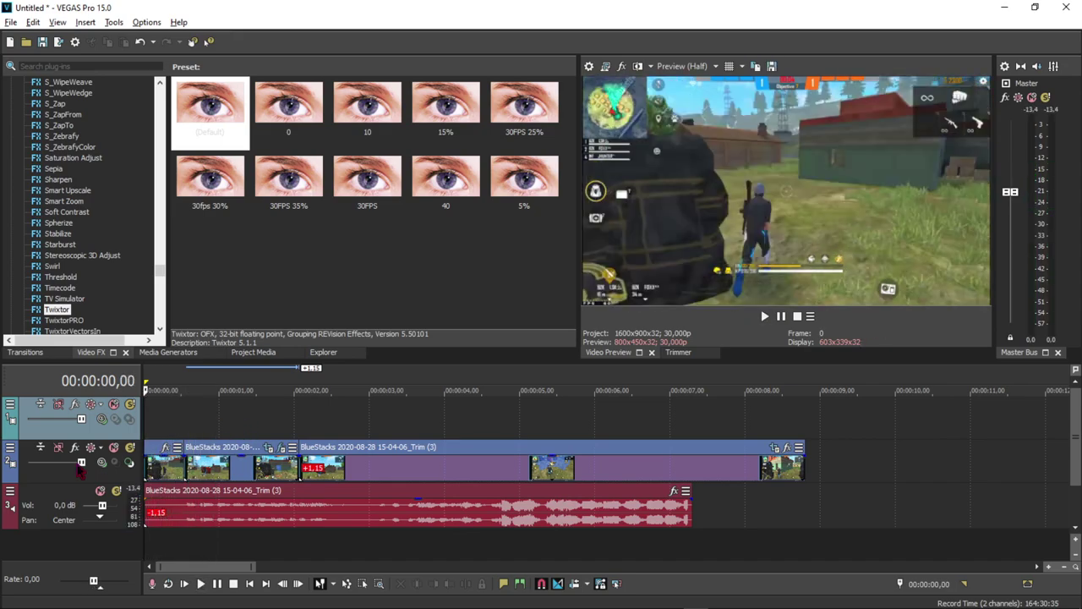
drag(101, 506, 76, 505)
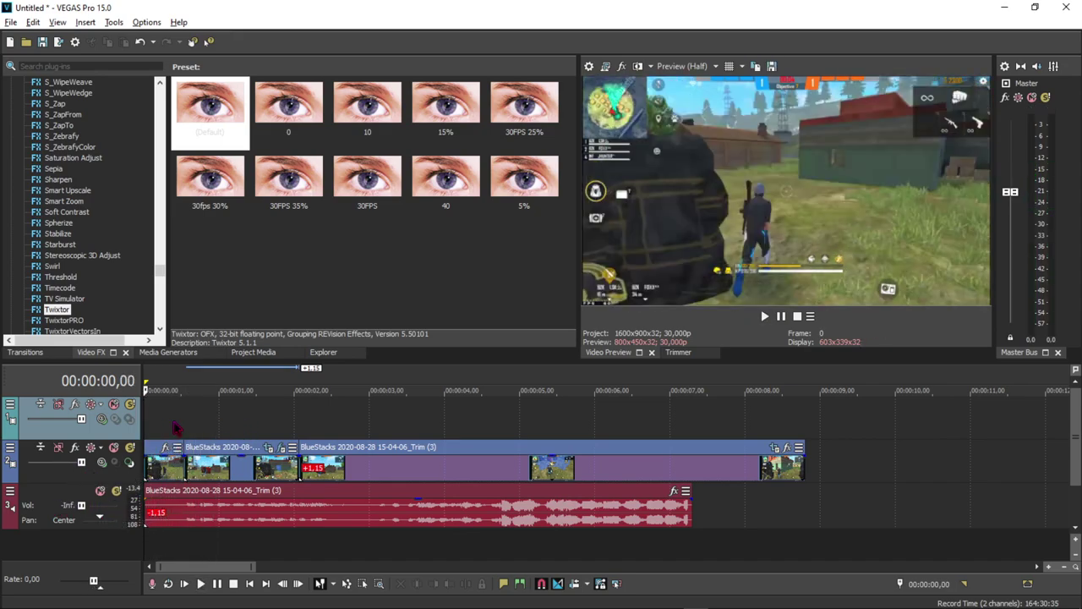
- Play the timeline from the beginning to check the freeze frame between the two moving clips
key(space)
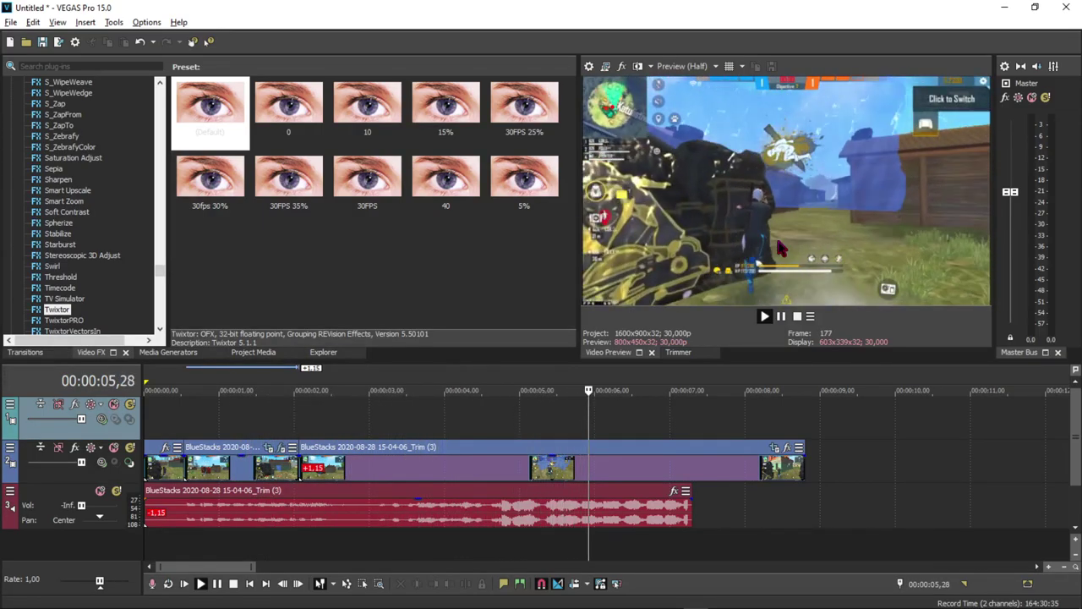
key(space)
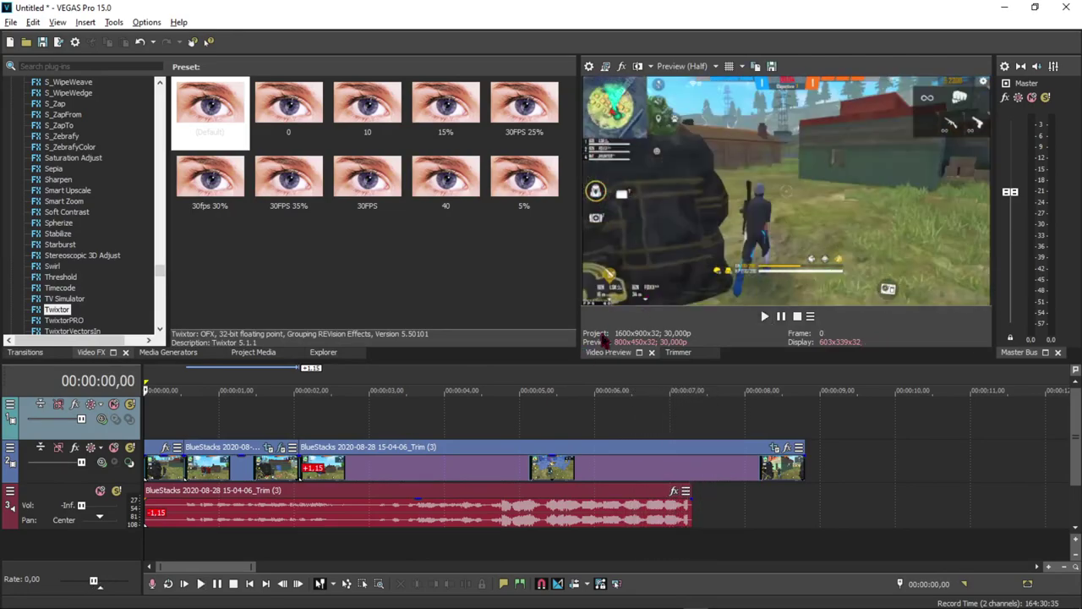
scroll(391, 434, up, 4)
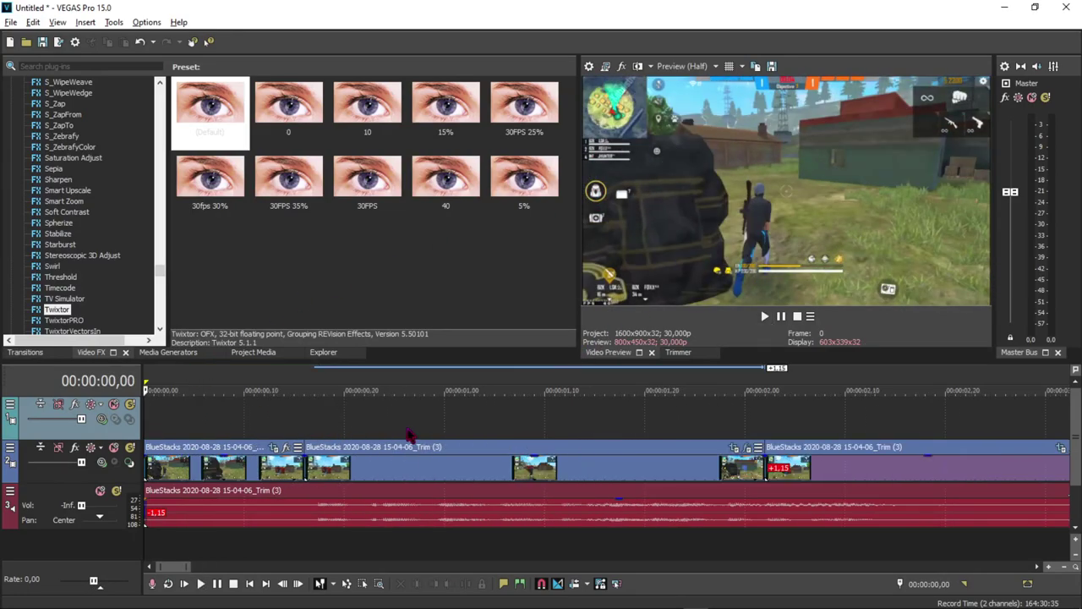
key(space)
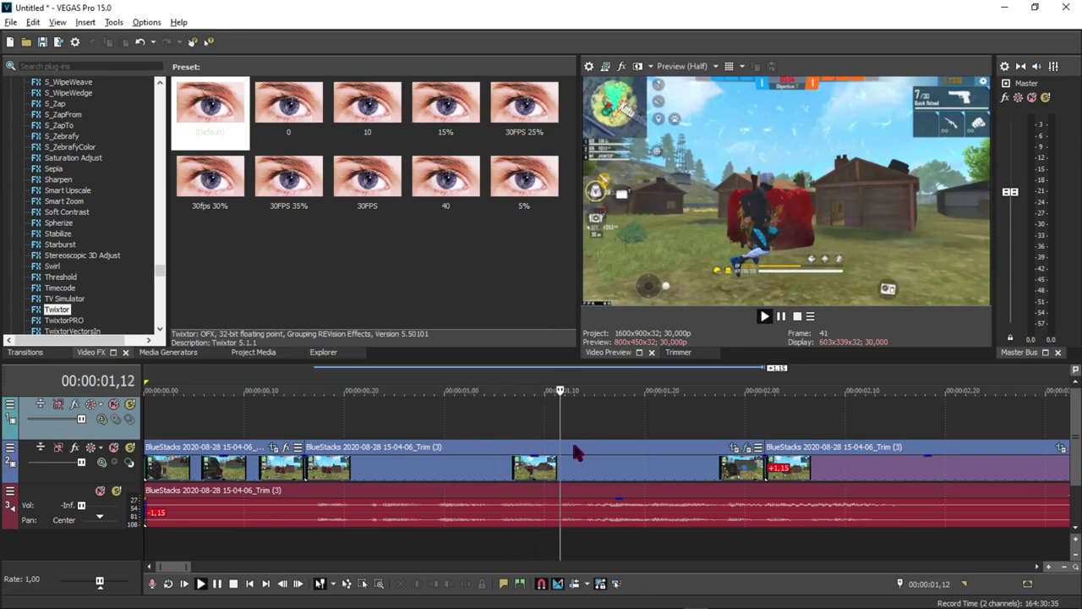
click(497, 454)
key(space)
- Duplicate the freeze-frame clip onto the empty video track above, aligned with the original
click(496, 454)
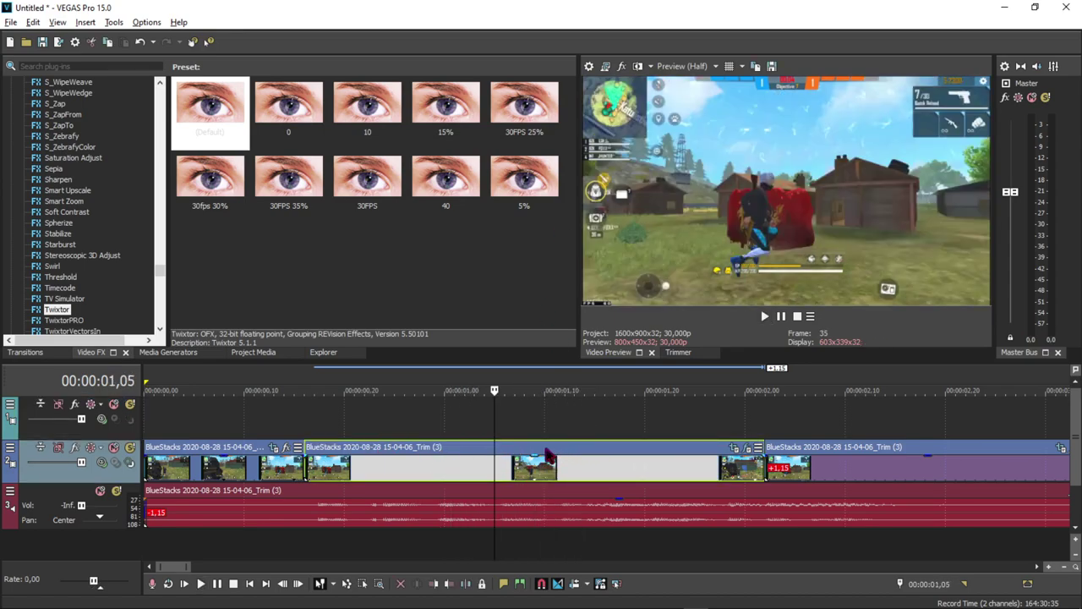
double_click(404, 456)
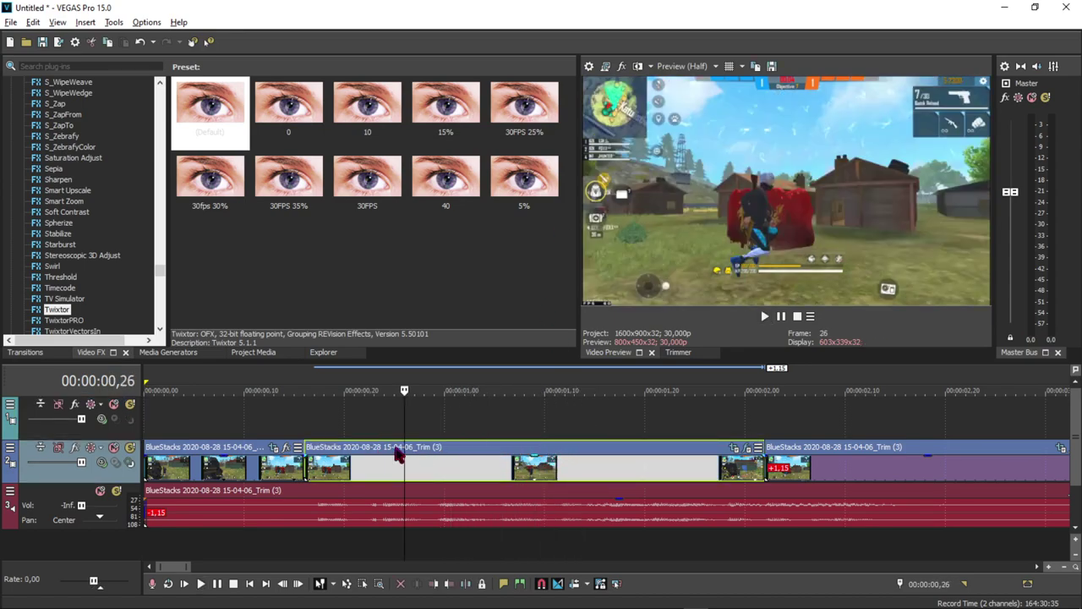
drag(379, 436, 377, 419)
click(364, 414)
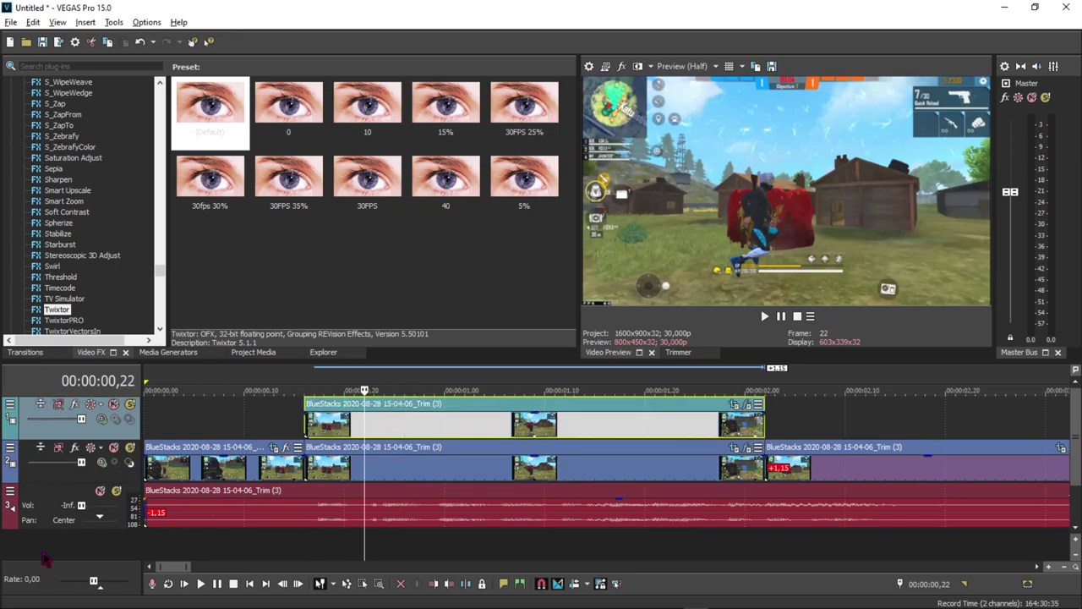
- Insert a new empty video track above the existing tracks
right_click(46, 558)
click(104, 553)
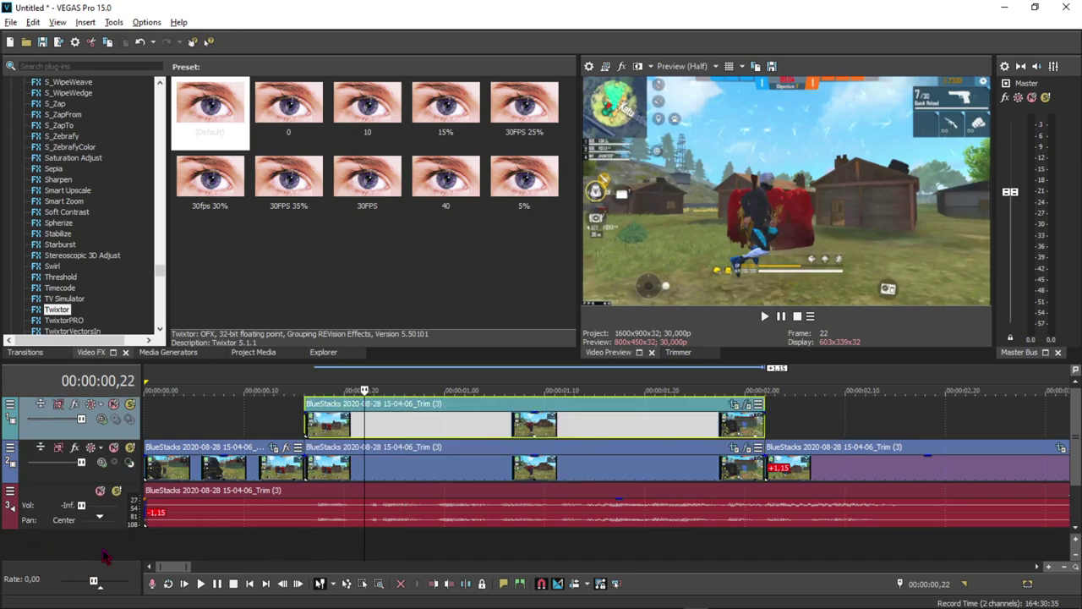
right_click(55, 549)
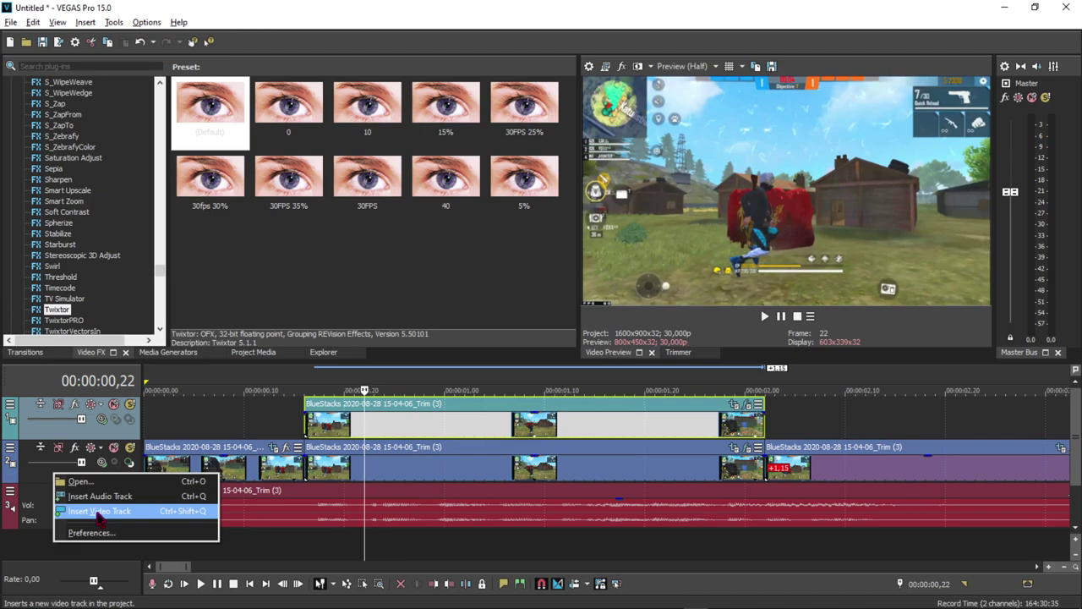
click(97, 511)
- Open the pan/crop settings of the duplicated freeze-frame clip and enable its mask at the first frame
click(405, 454)
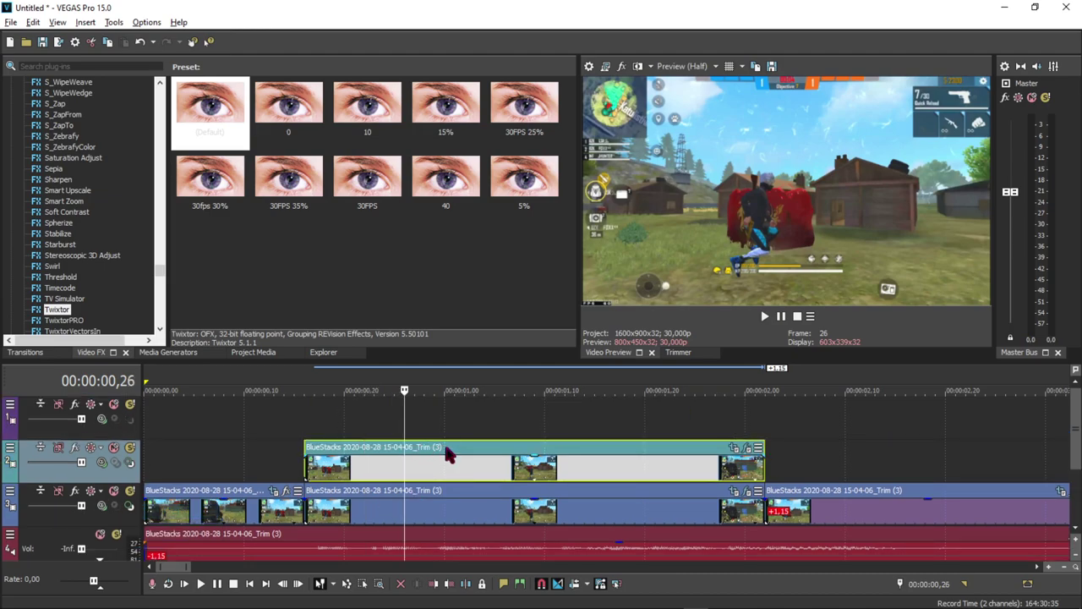
click(426, 456)
click(384, 456)
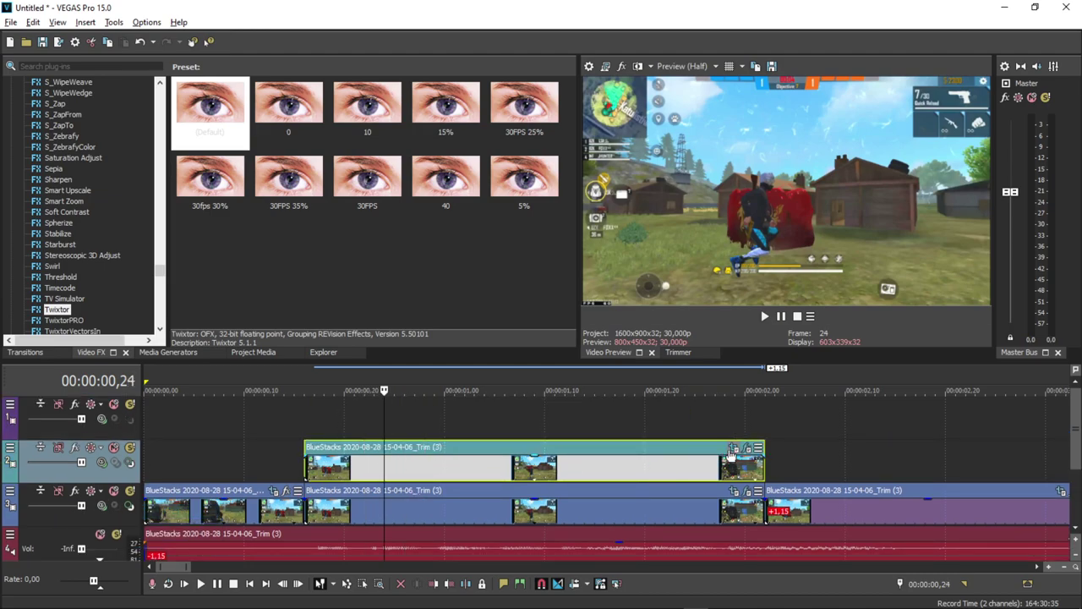
click(533, 465)
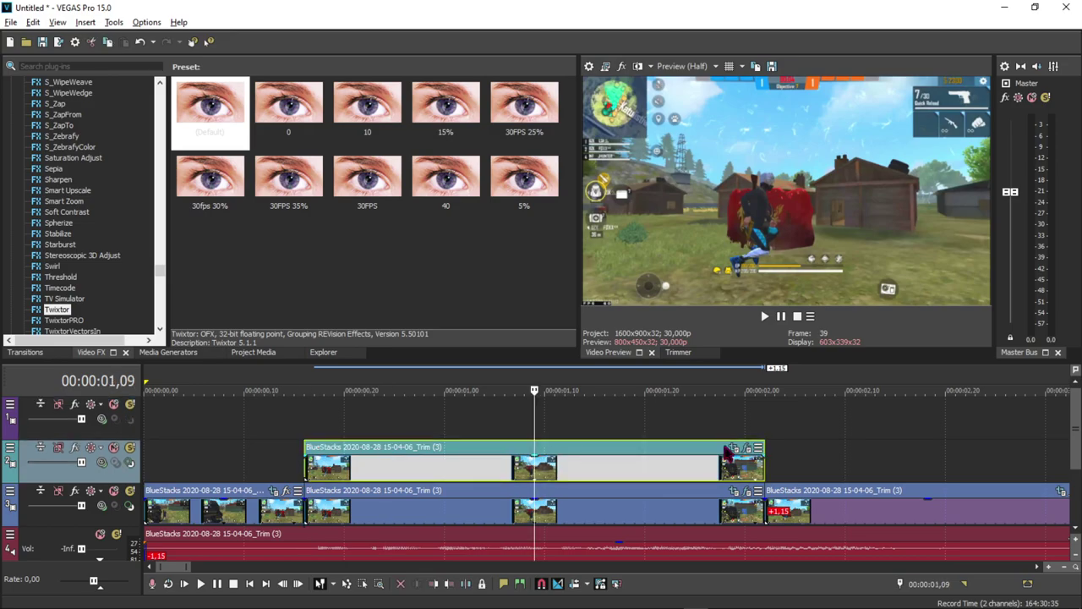
click(747, 447)
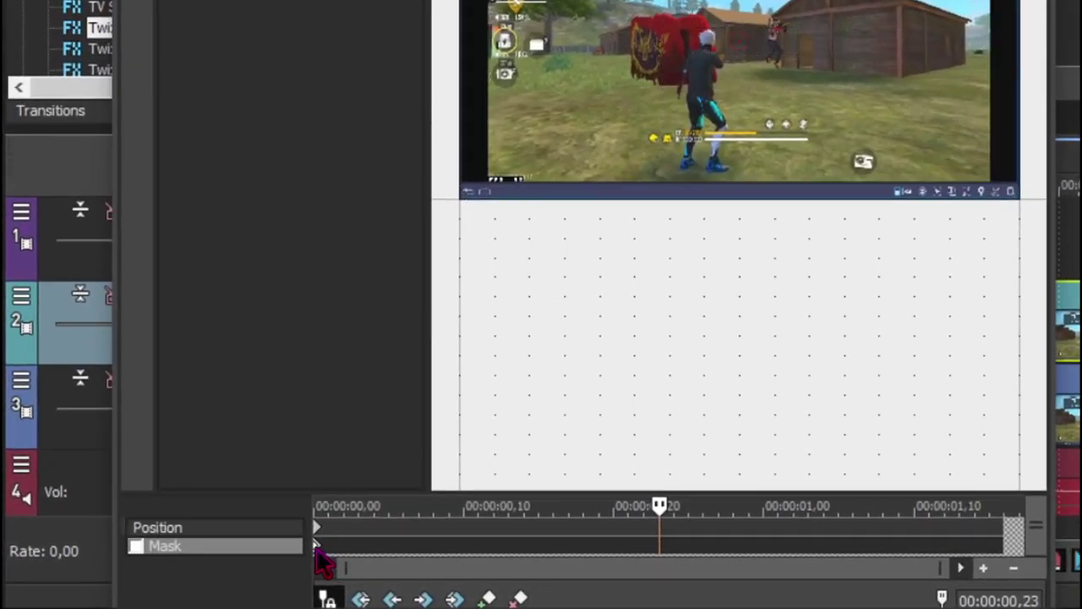
click(318, 548)
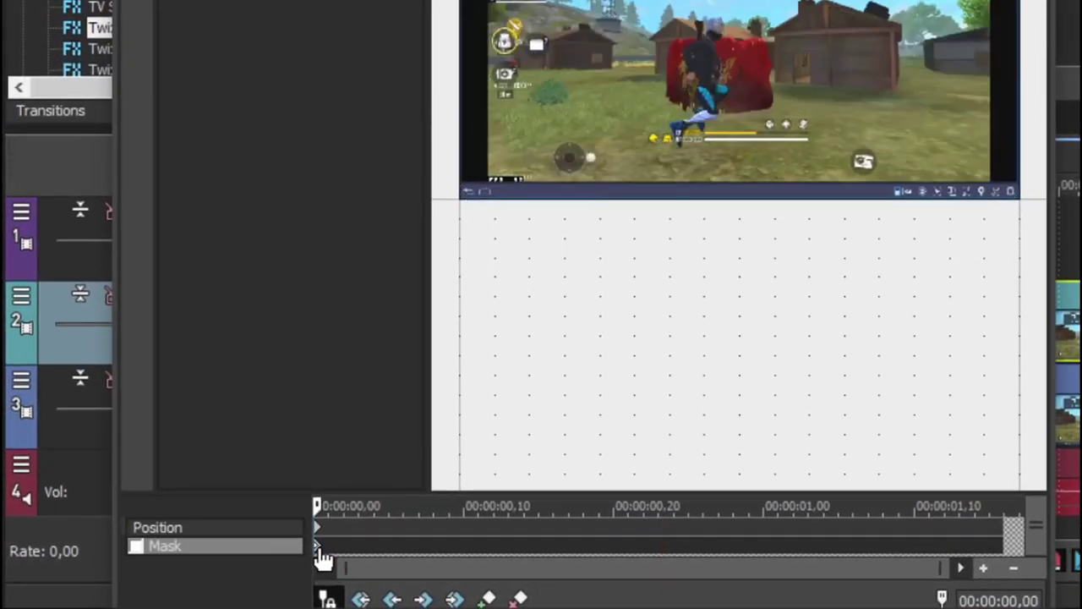
scroll(317, 562, up, 3)
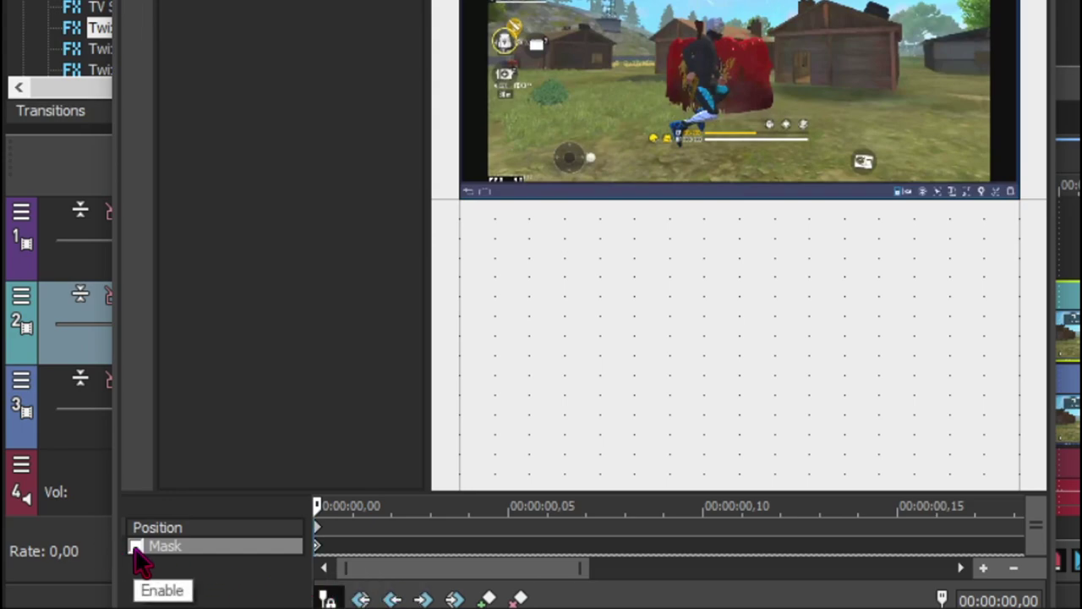
click(135, 547)
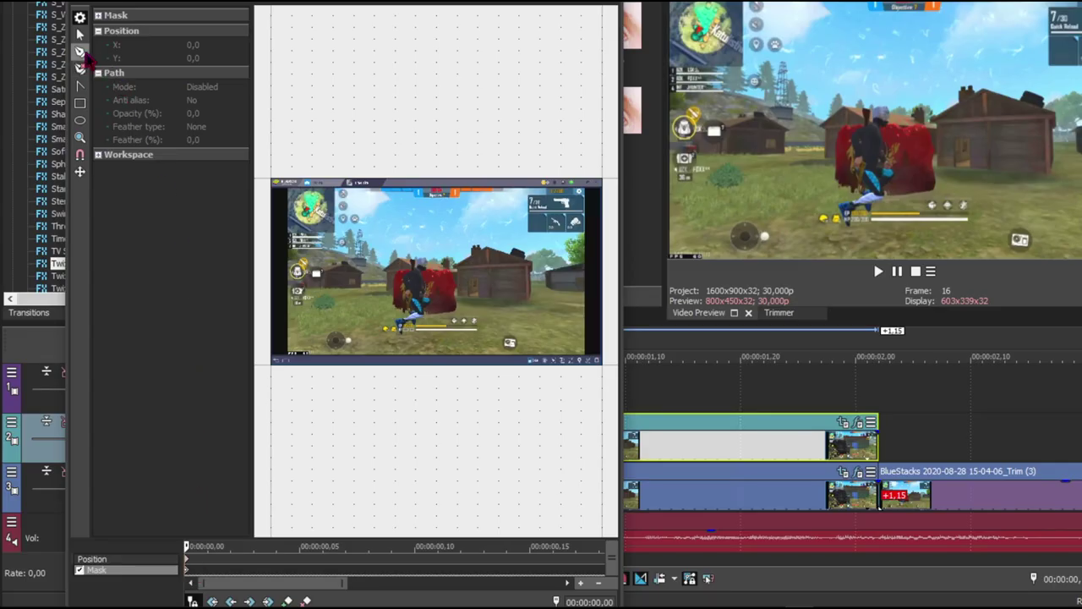
- Trace mask anchor points closely around the running character's whole outline, starting at the tip of the lower foot
click(79, 51)
scroll(391, 332, up, 3)
scroll(391, 332, up, 2)
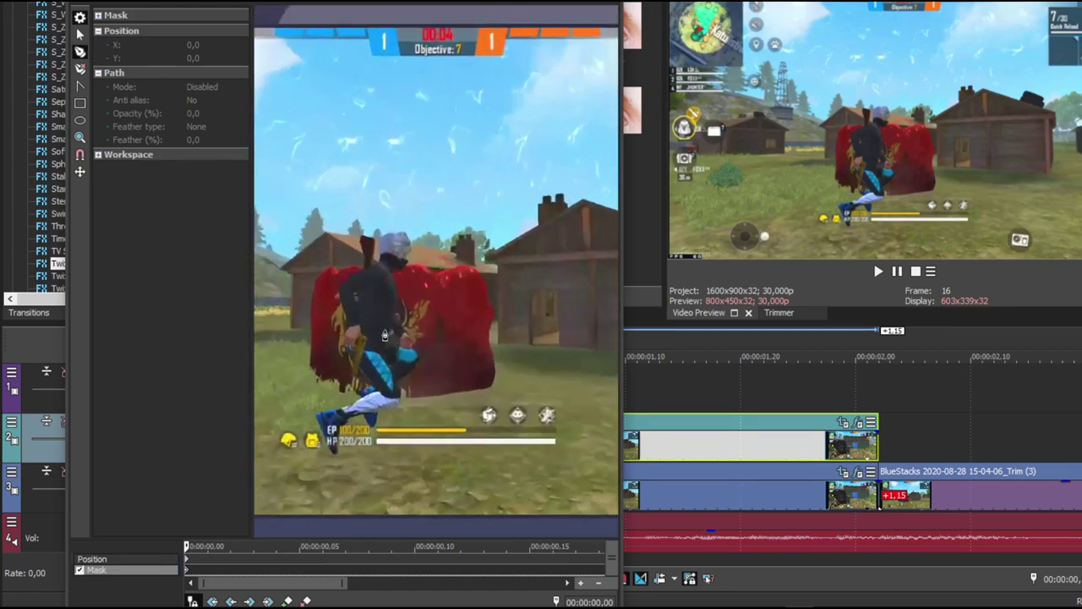
scroll(443, 342, up, 2)
scroll(443, 342, up, 2)
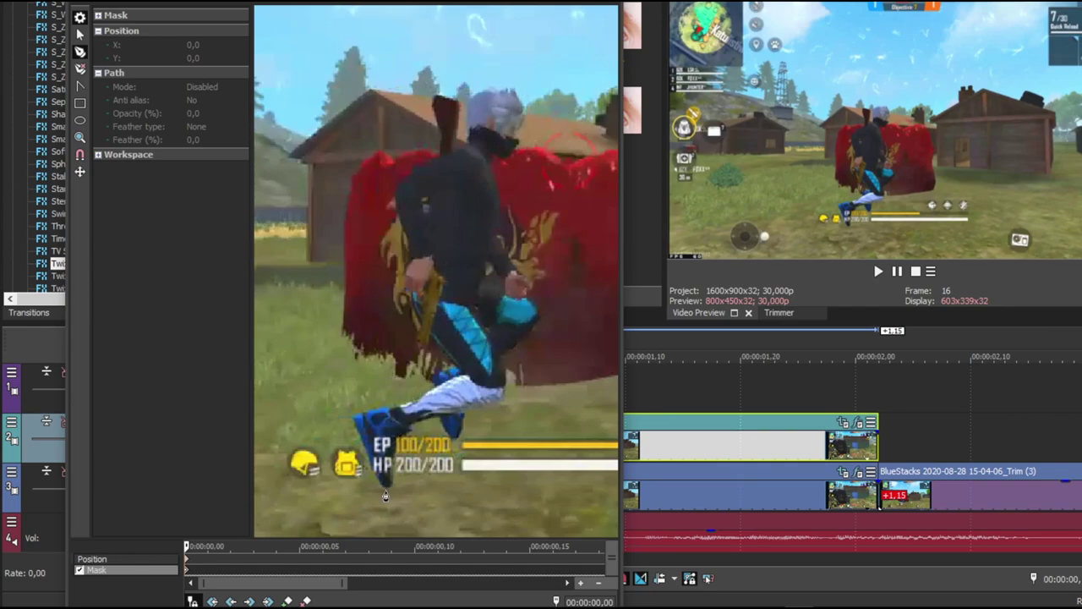
click(385, 496)
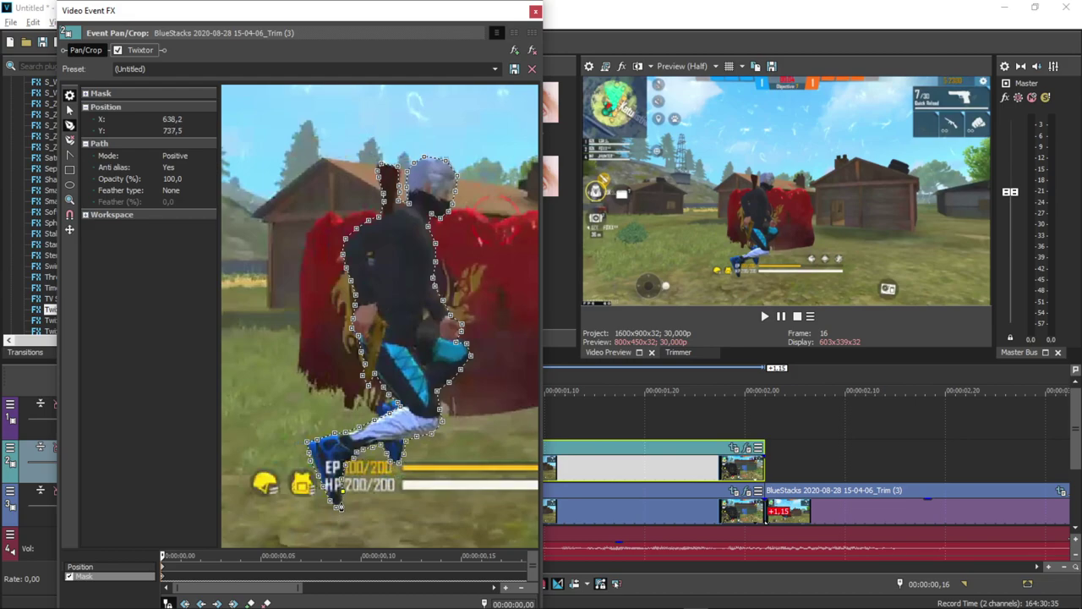
- Close the mask path at the character's lower foot and exit the clip's pan/crop settings
scroll(351, 518, up, 1)
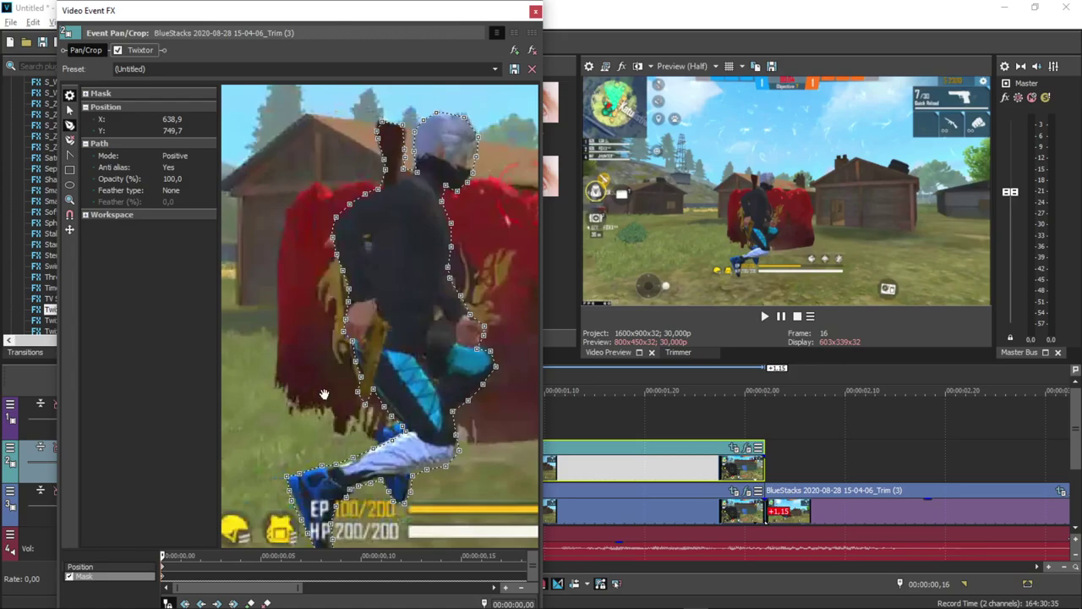
scroll(324, 394, up, 3)
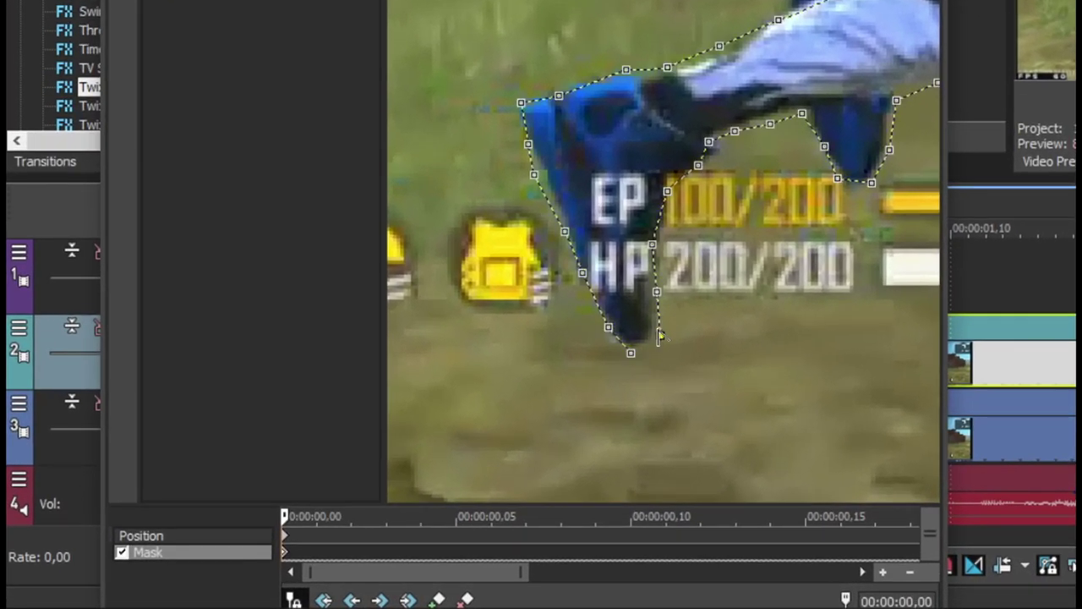
click(641, 368)
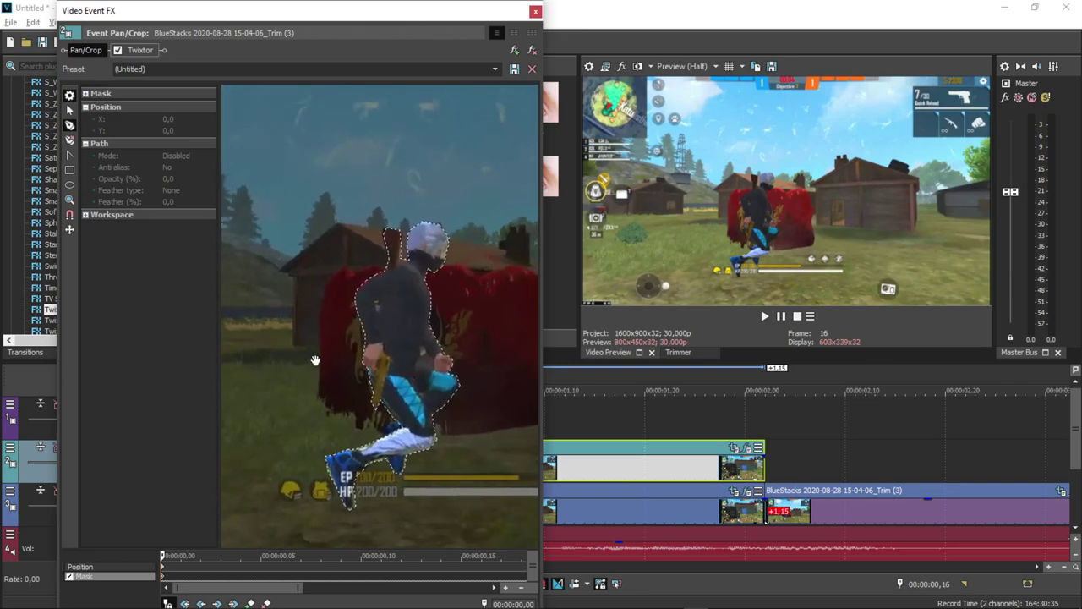
scroll(379, 327, up, 2)
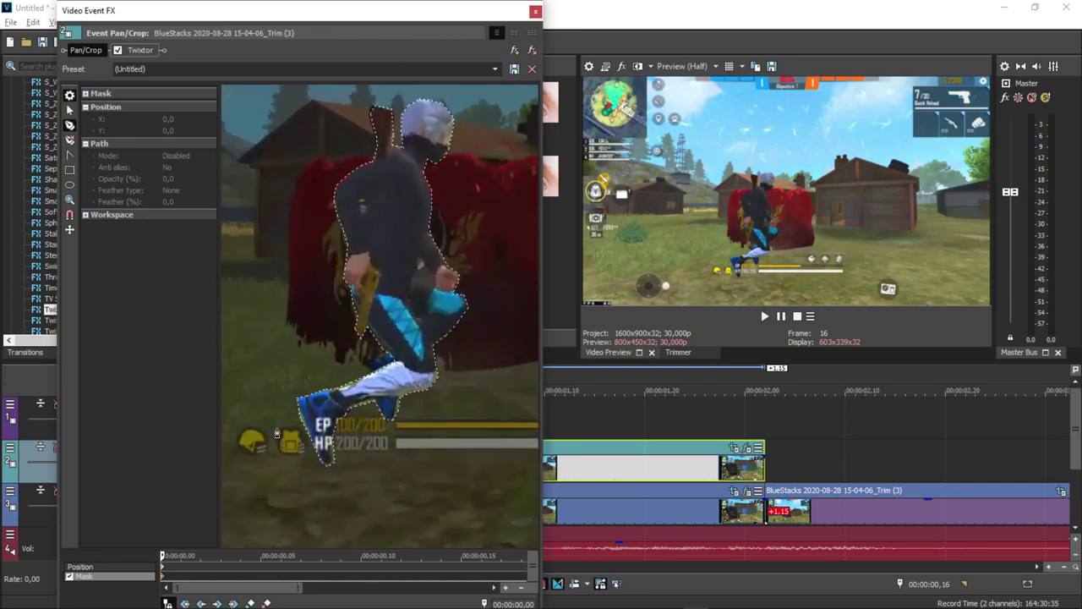
click(536, 12)
- Duplicate the masked freeze-frame clip onto the empty top video track, aligned with the original
click(395, 454)
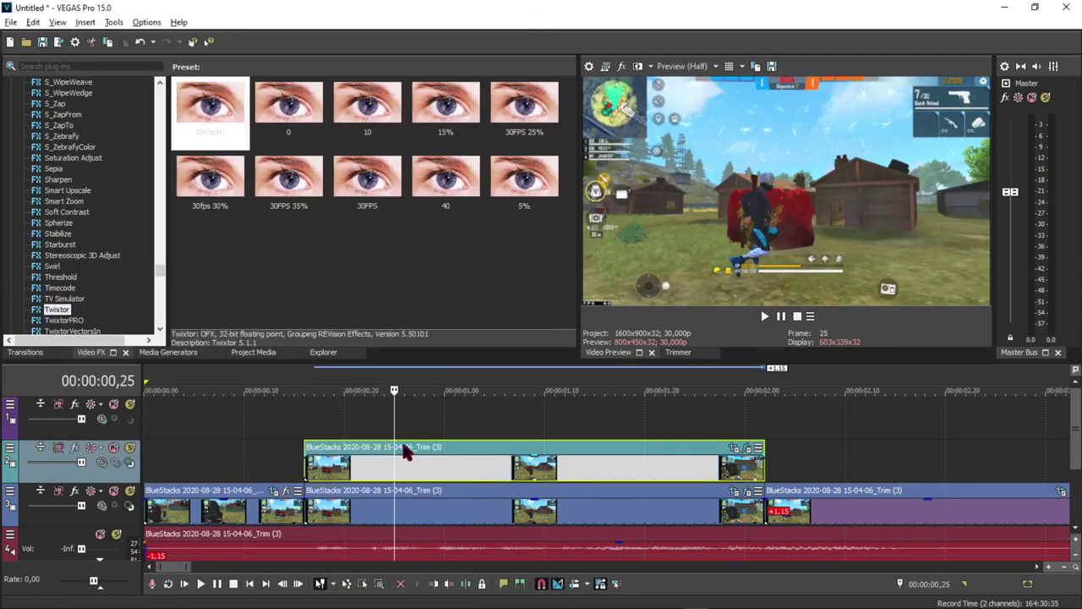
drag(416, 451, 407, 421)
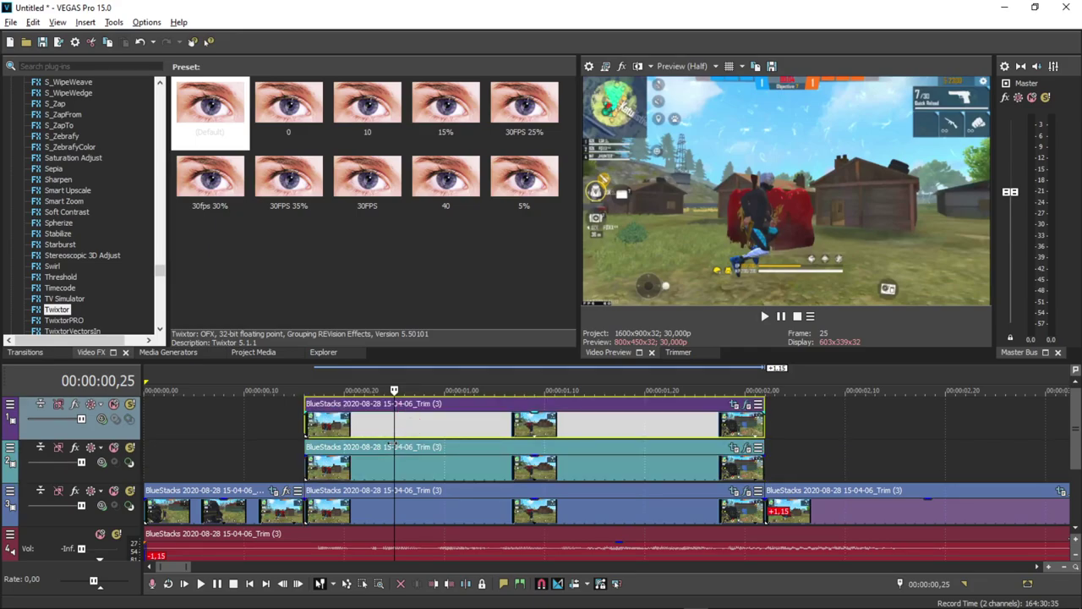
- Apply the S_GlowAura effect with its default preset to the masked freeze-frame clip on the second video track
click(391, 456)
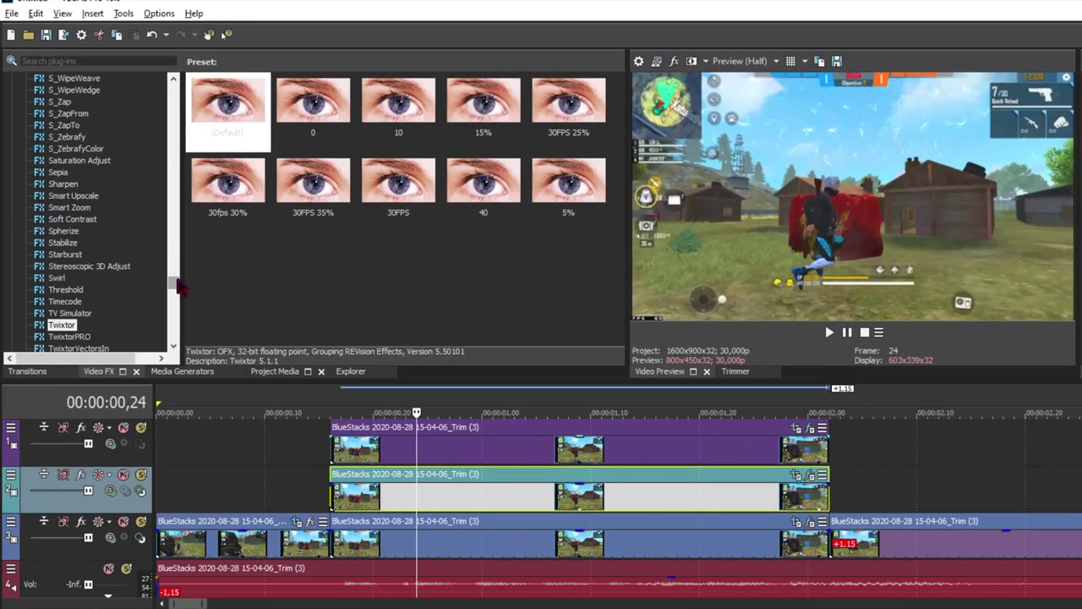
drag(178, 286, 177, 246)
scroll(148, 404, up, 3)
click(129, 320)
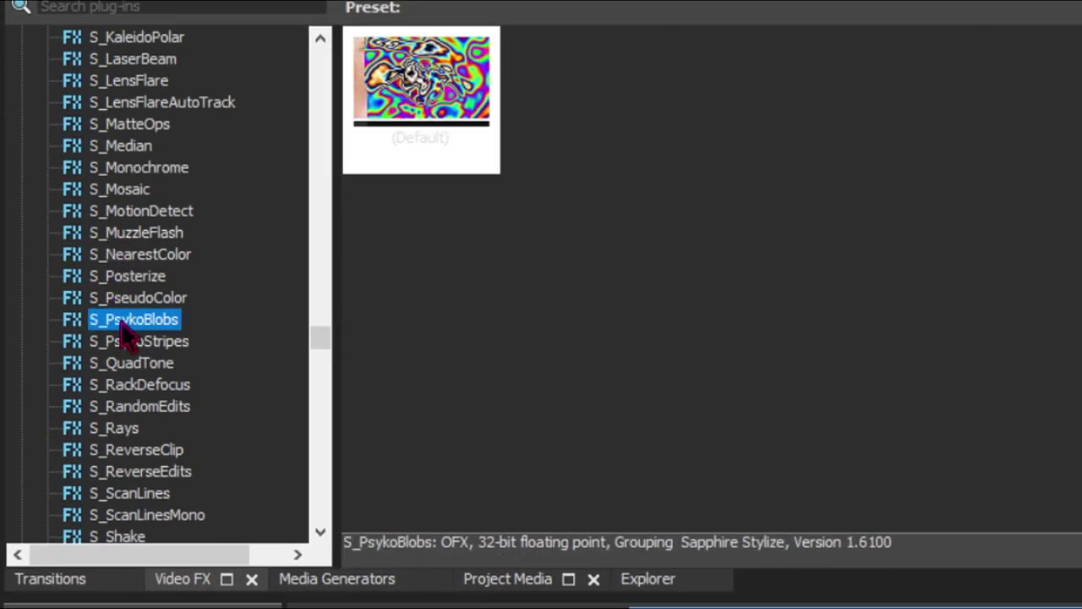
click(127, 298)
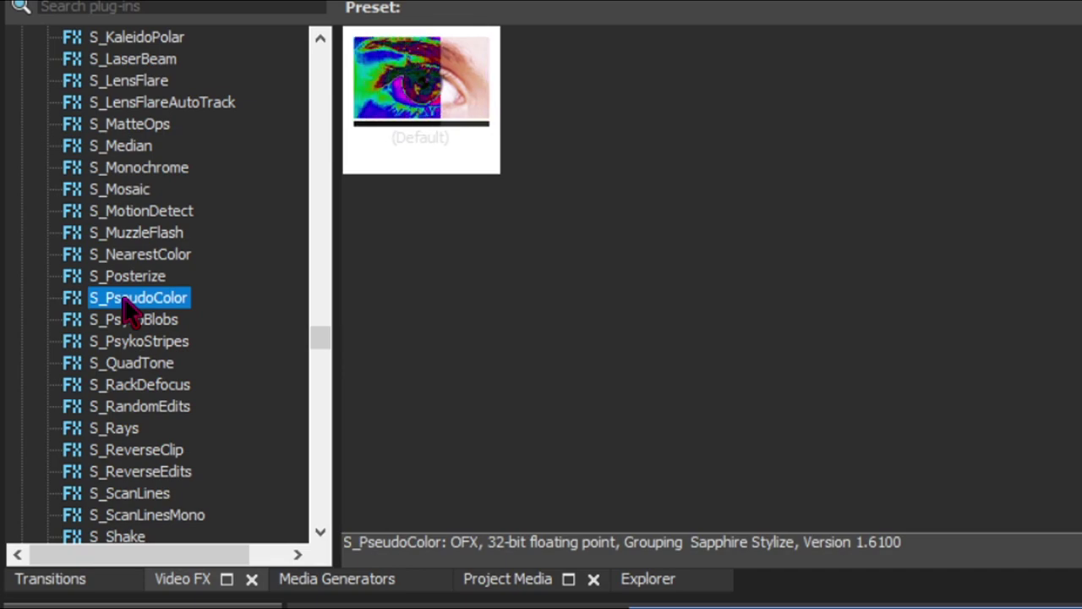
scroll(162, 415, up, 4)
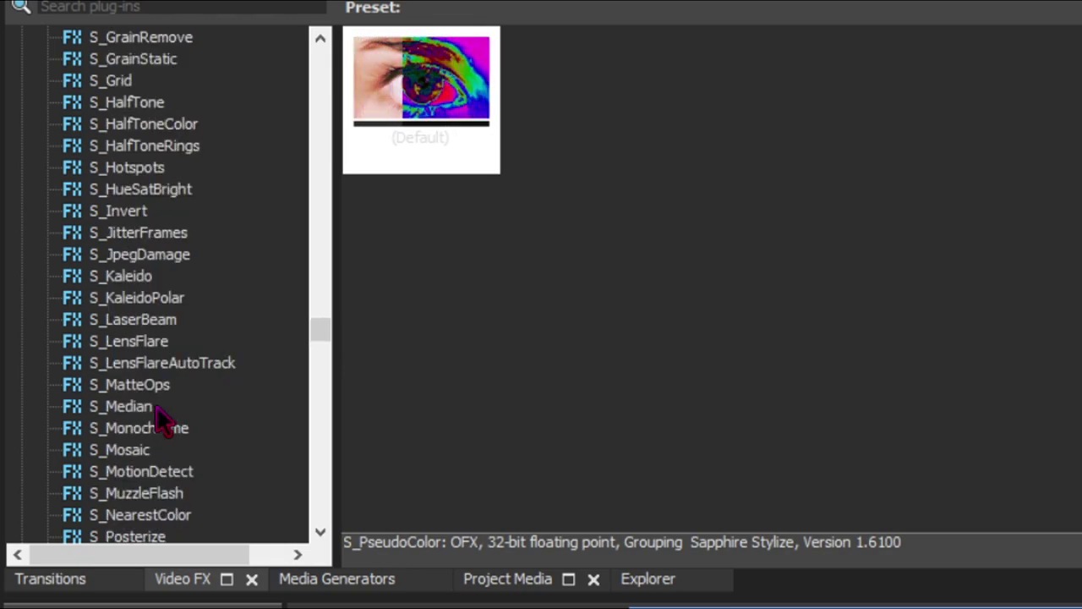
scroll(162, 414, up, 3)
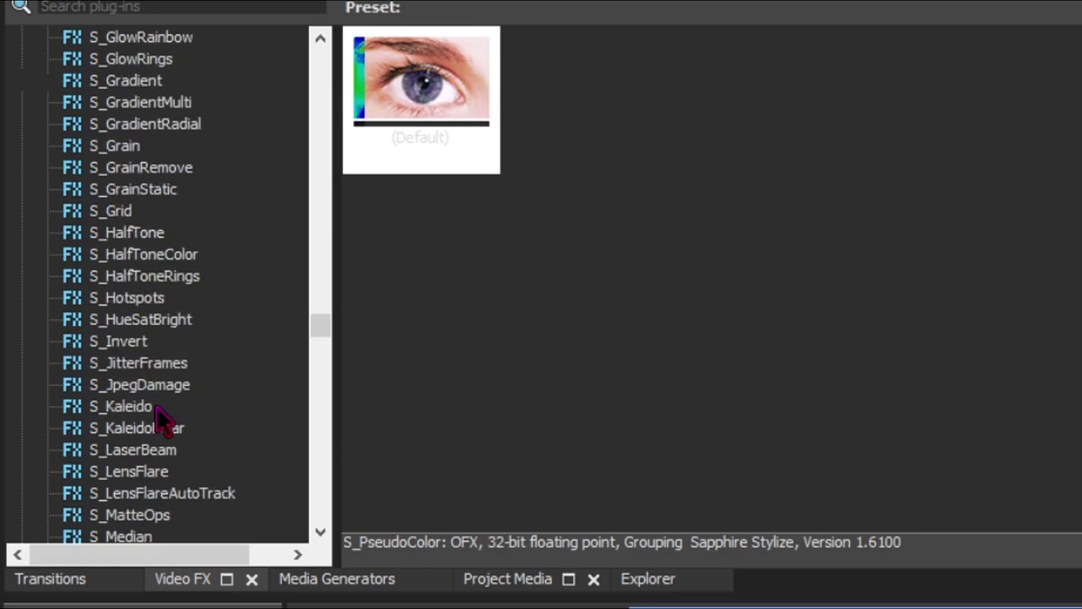
scroll(157, 404, up, 3)
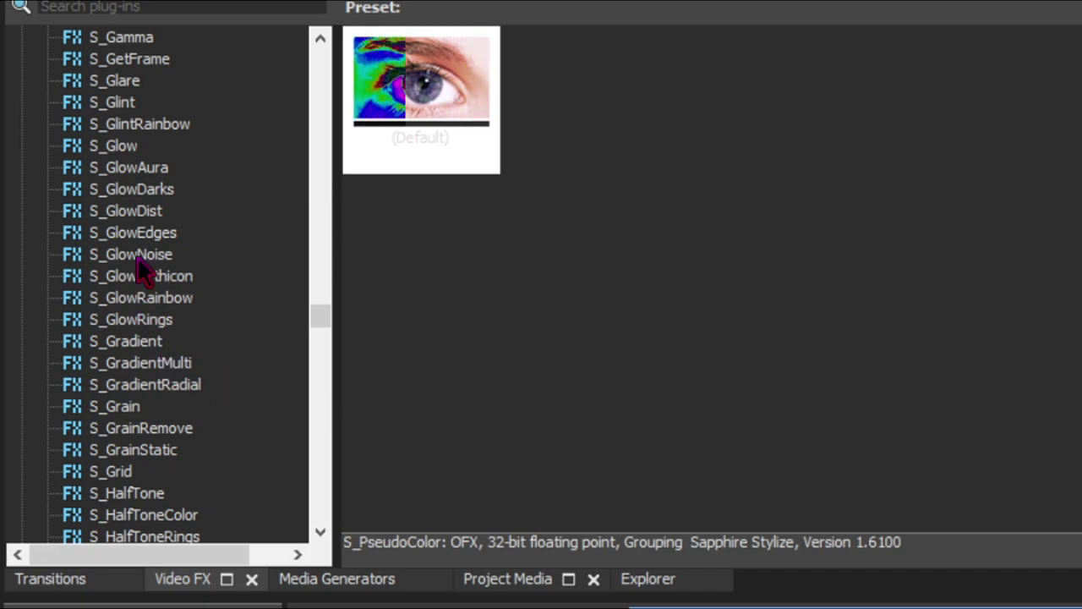
click(128, 168)
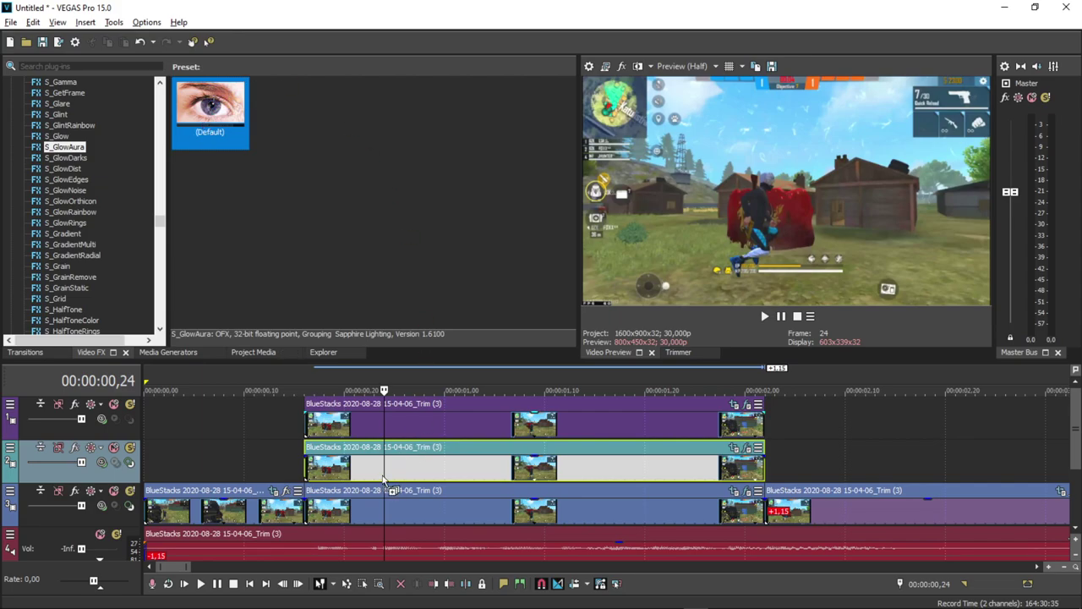
drag(384, 479, 509, 444)
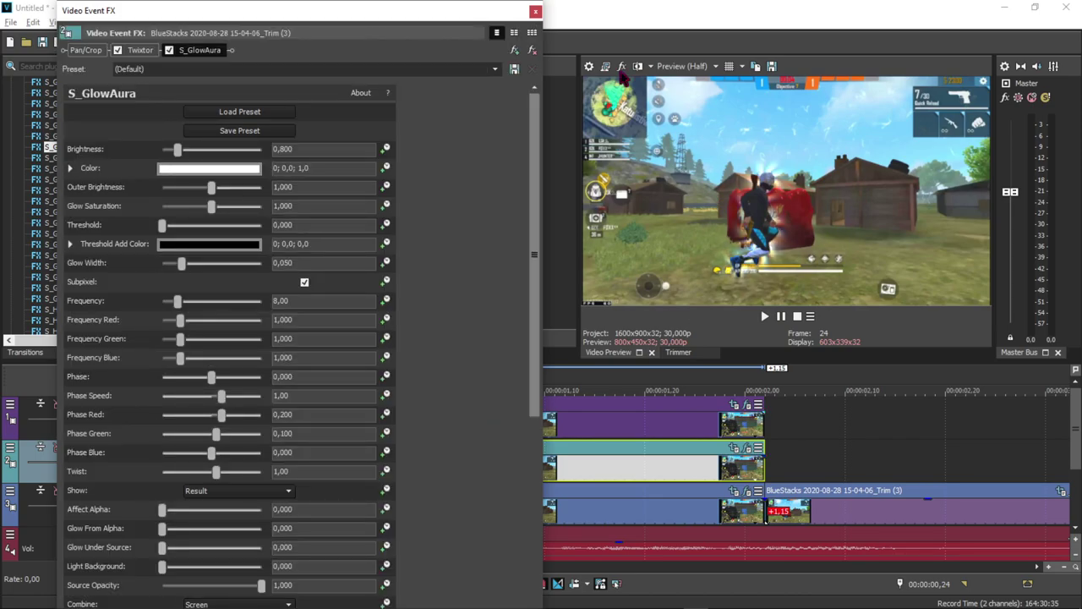
click(535, 12)
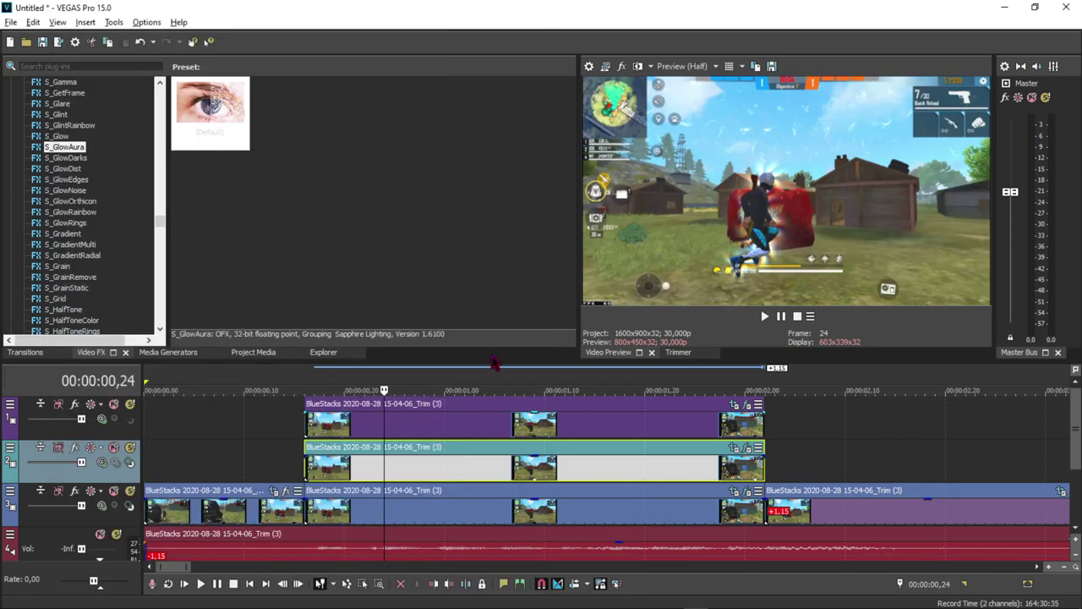
- Apply the Color Corrector to the unmasked freeze-frame clip on the third track and set its saturation to 0
click(356, 503)
drag(161, 226, 157, 160)
drag(156, 166, 156, 183)
click(94, 191)
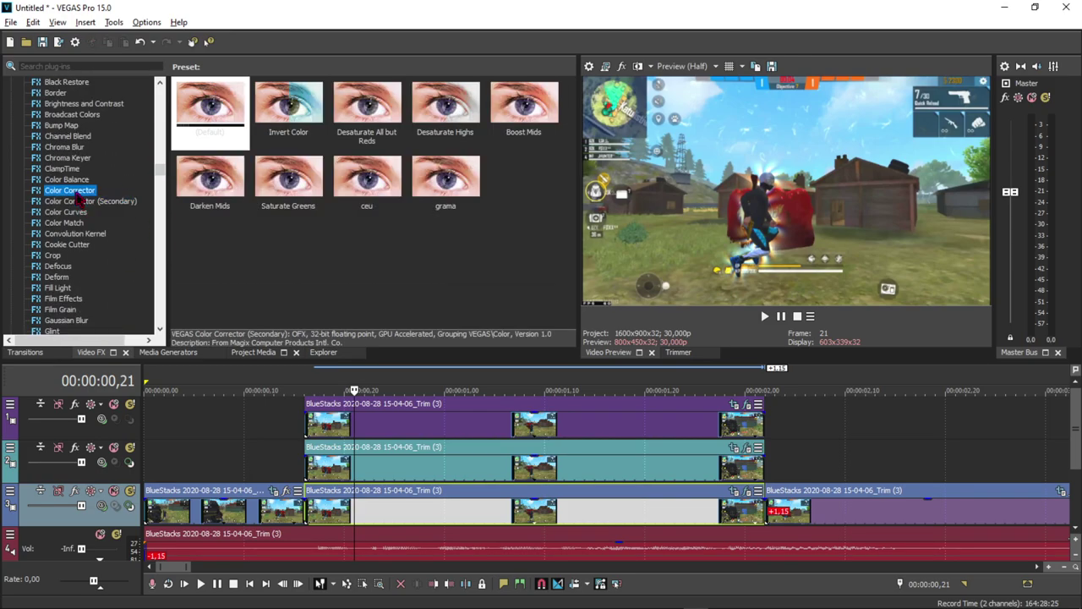
click(240, 230)
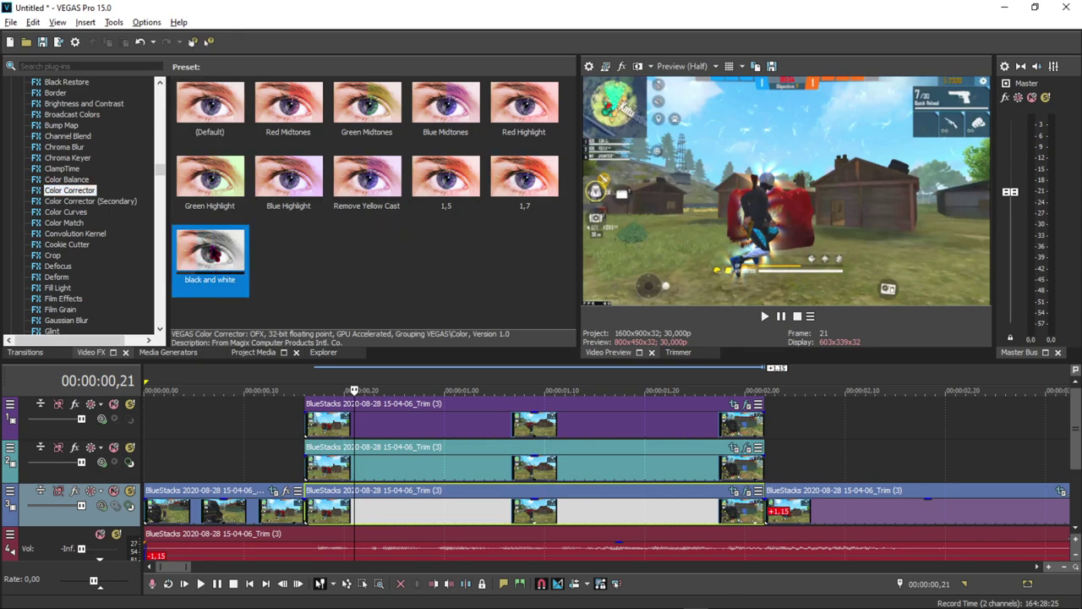
click(197, 107)
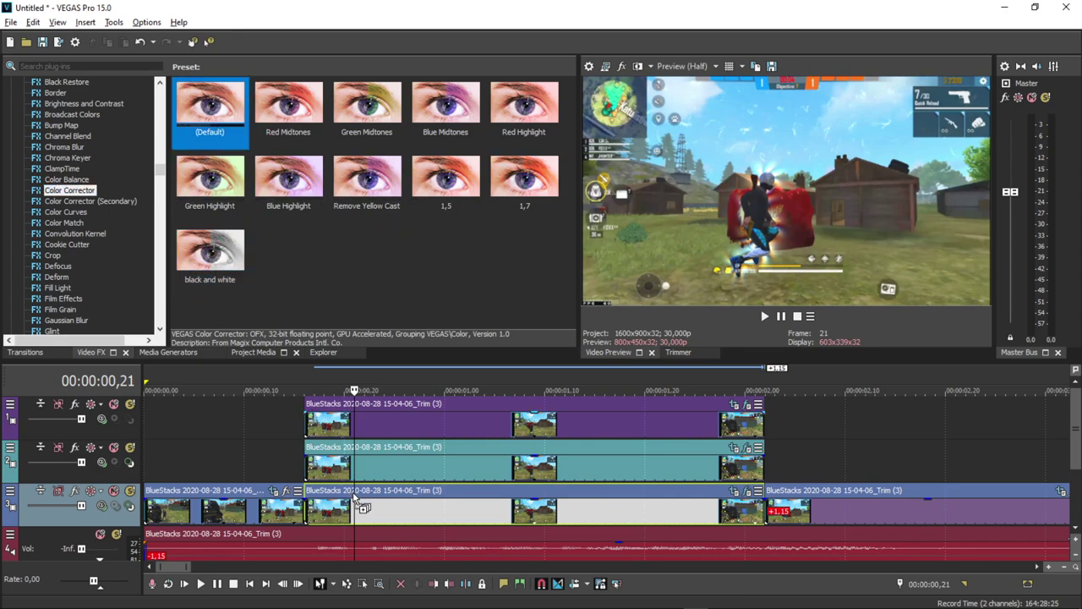
drag(356, 505, 359, 504)
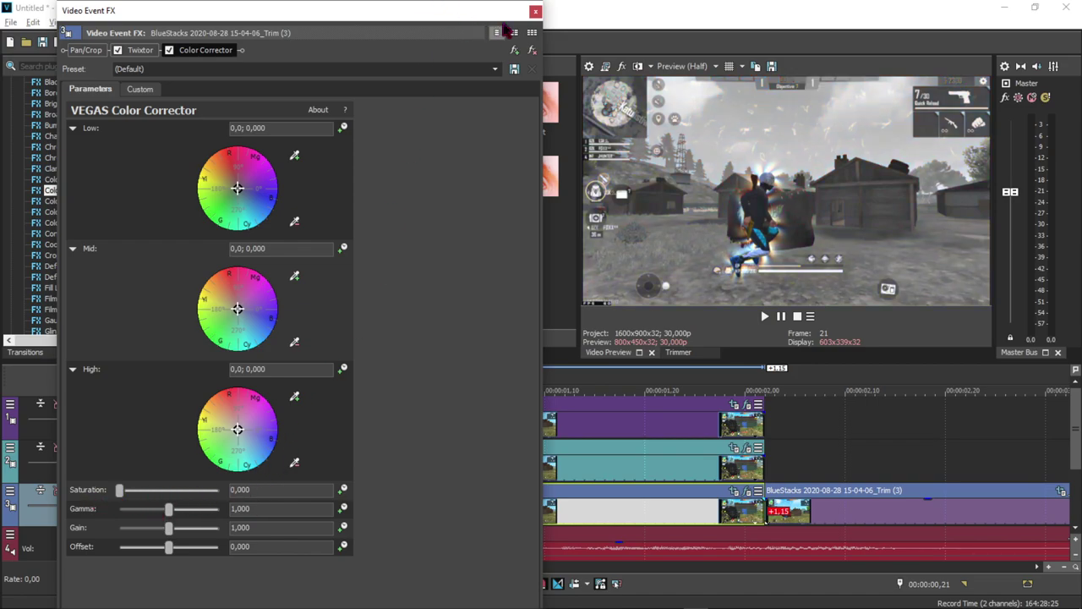
click(534, 13)
- Pre-render the timeline range from 00:00:00,12 to 00:00:02,06 around the freeze frame
click(294, 421)
drag(803, 429, 265, 433)
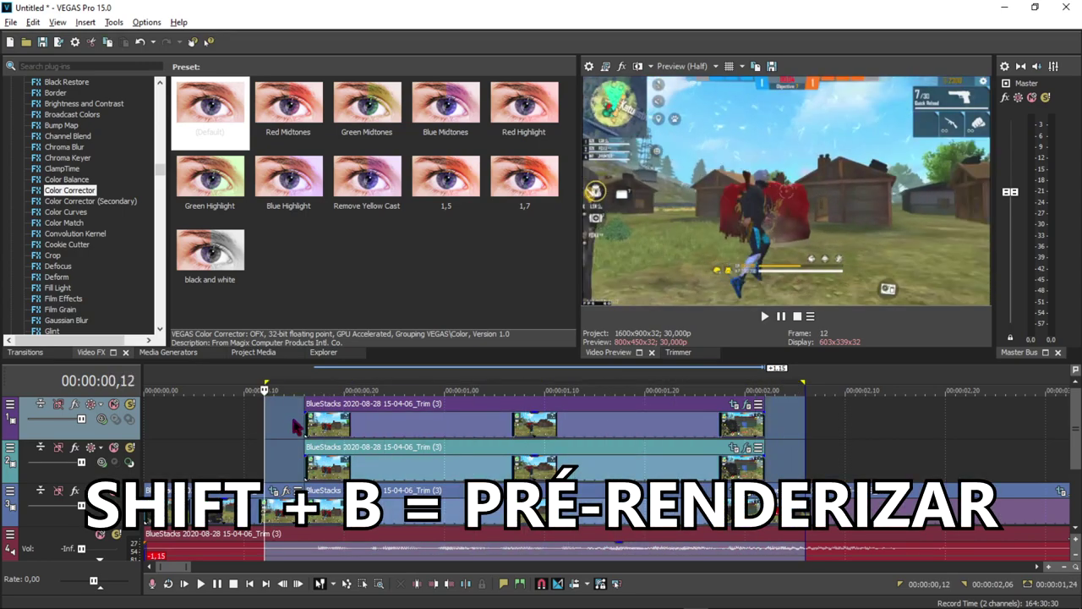
key(shift+b)
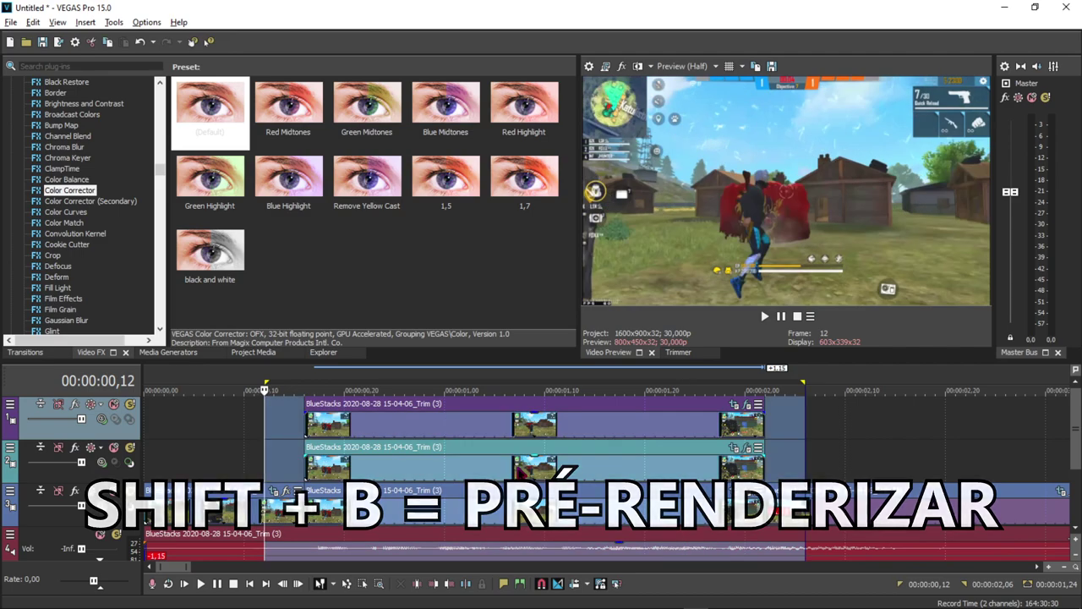
- Play the timeline through the freeze-frame section to check the character's glow against the desaturated background
scroll(193, 452, down, 5)
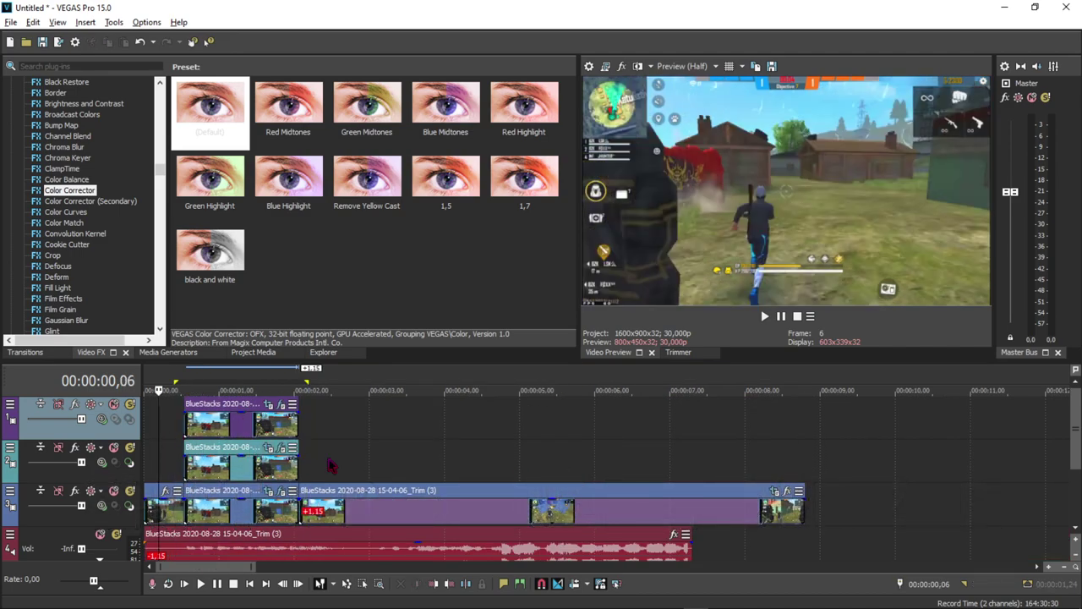
scroll(332, 465, up, 3)
key(space)
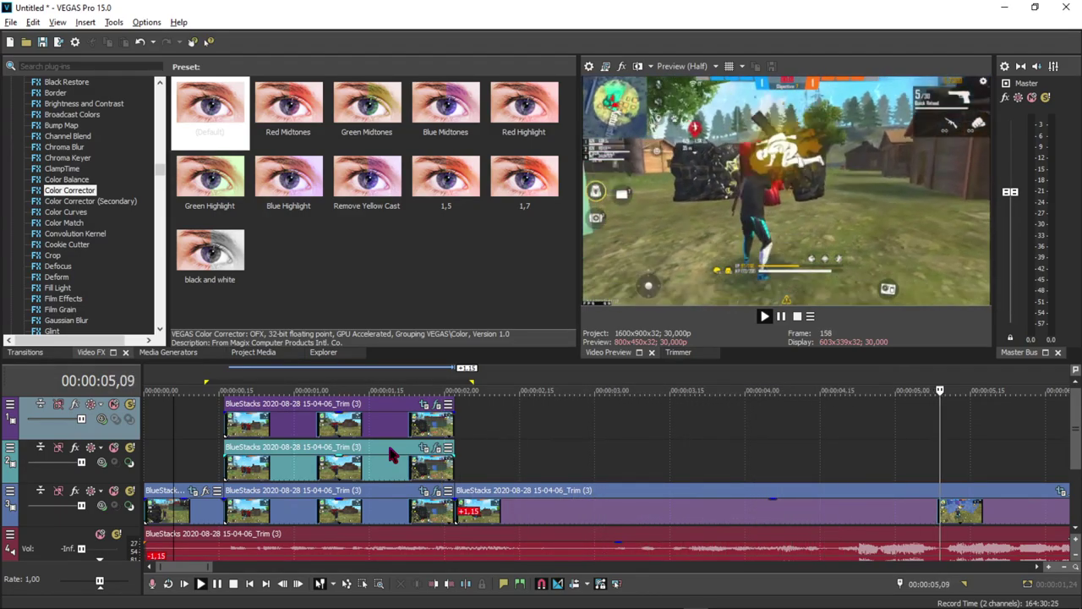
key(space)
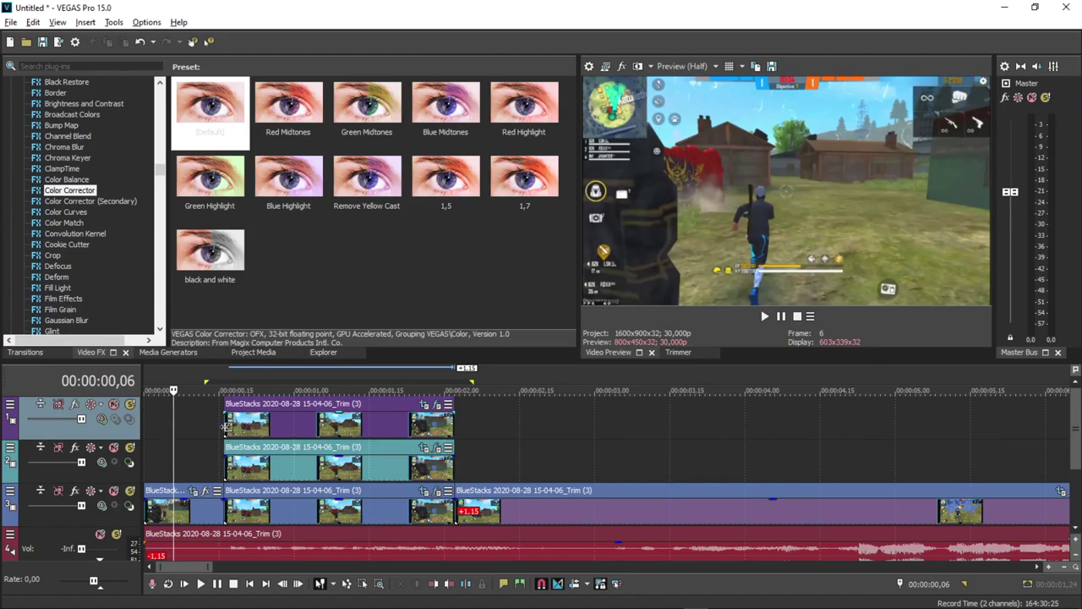
key(space)
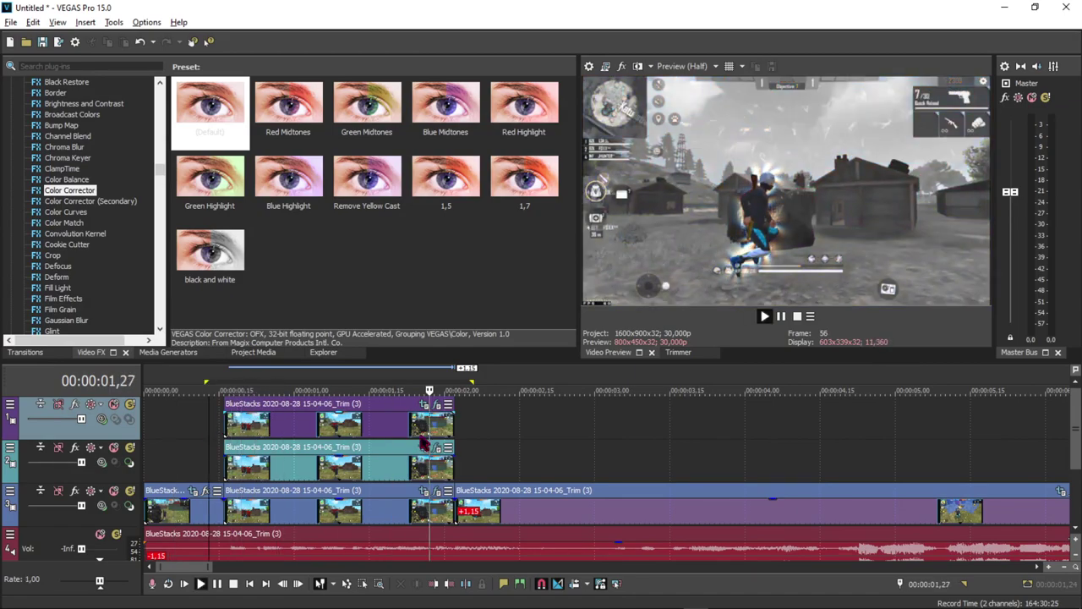
click(190, 456)
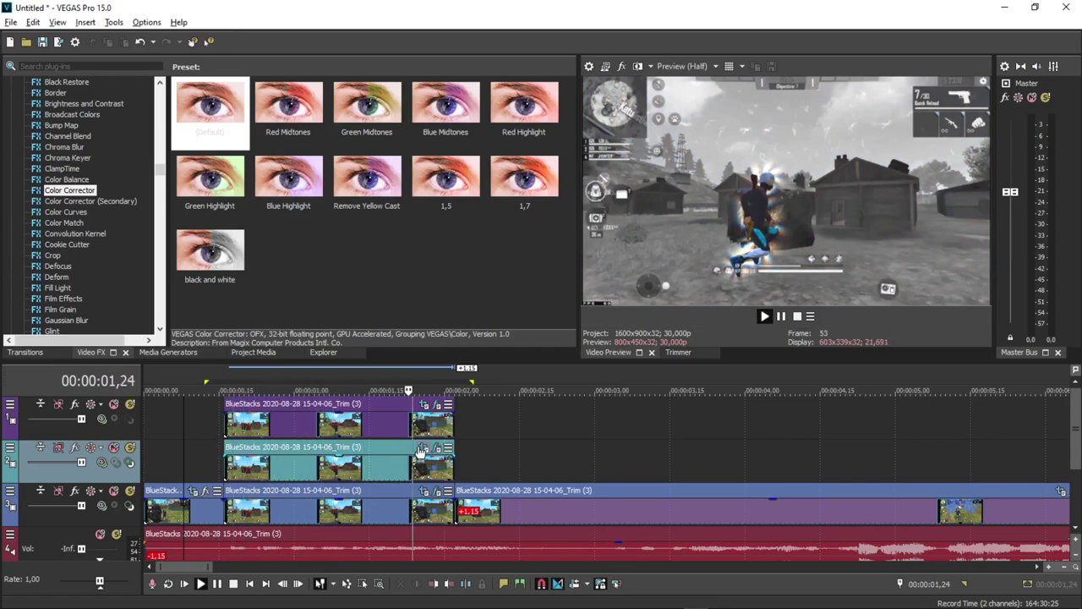
click(476, 449)
key(space)
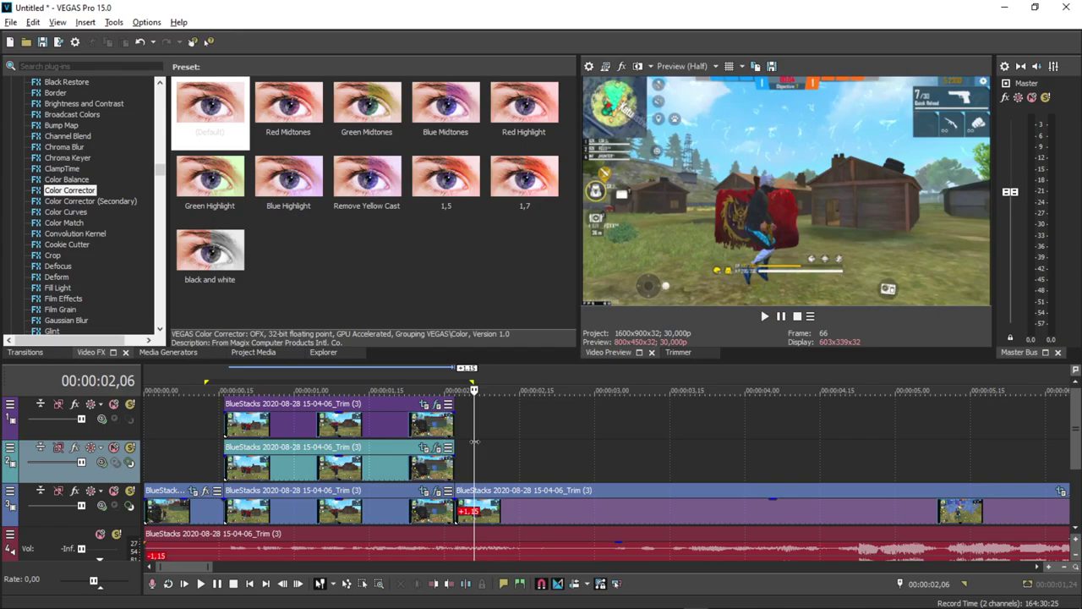